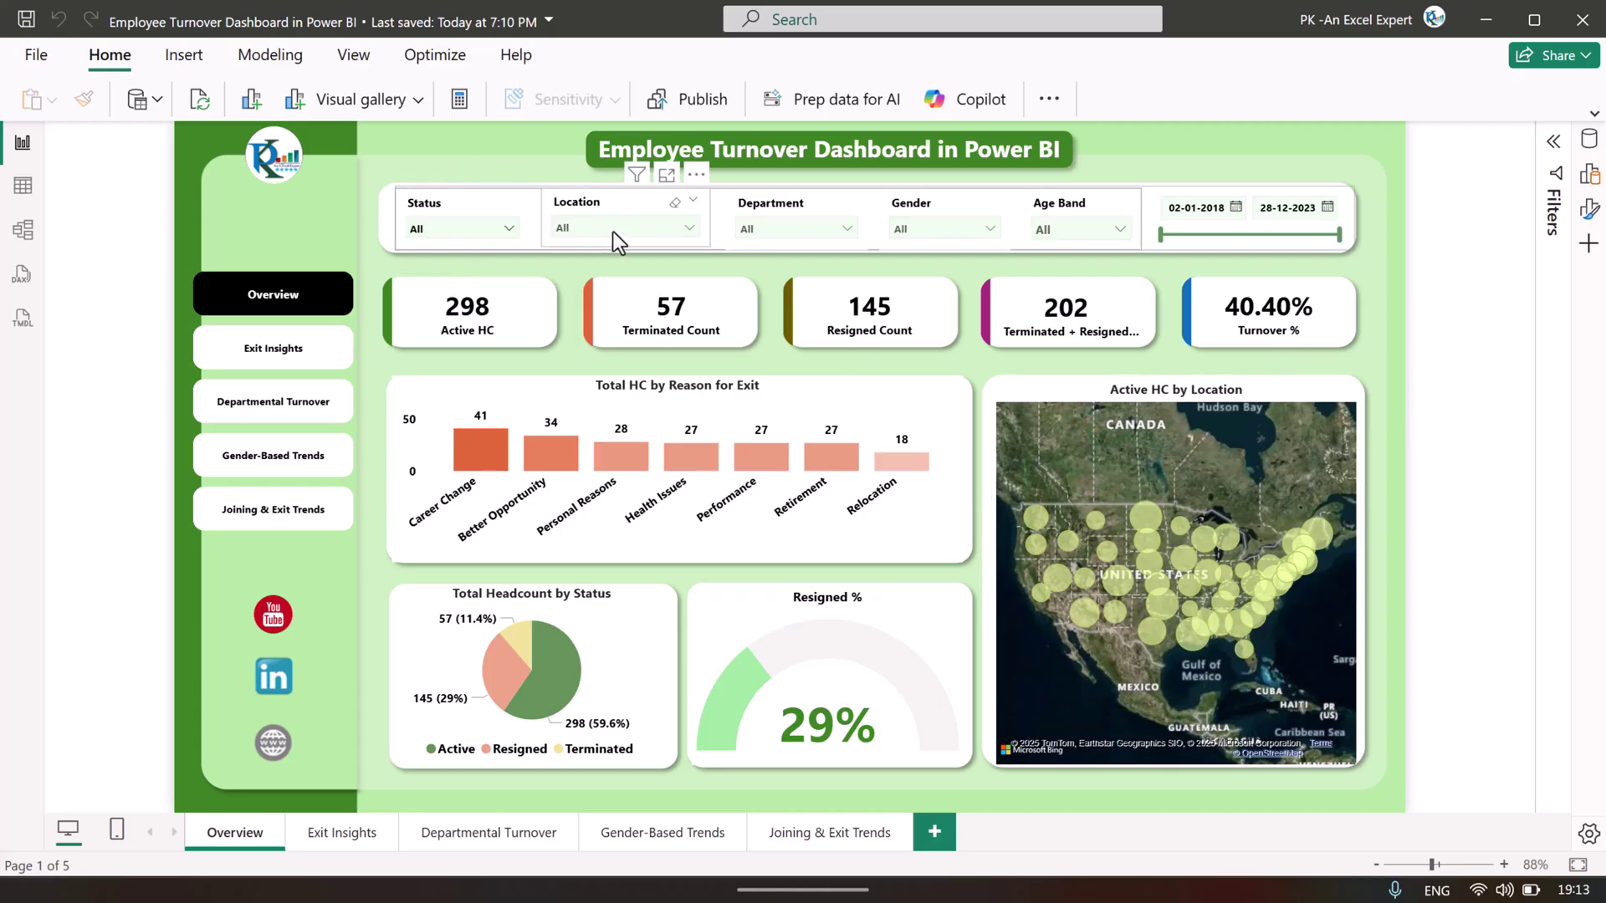
Try the Status, State and Department slicers, filtering to Finance and then clearing it.
click(500, 229)
click(634, 229)
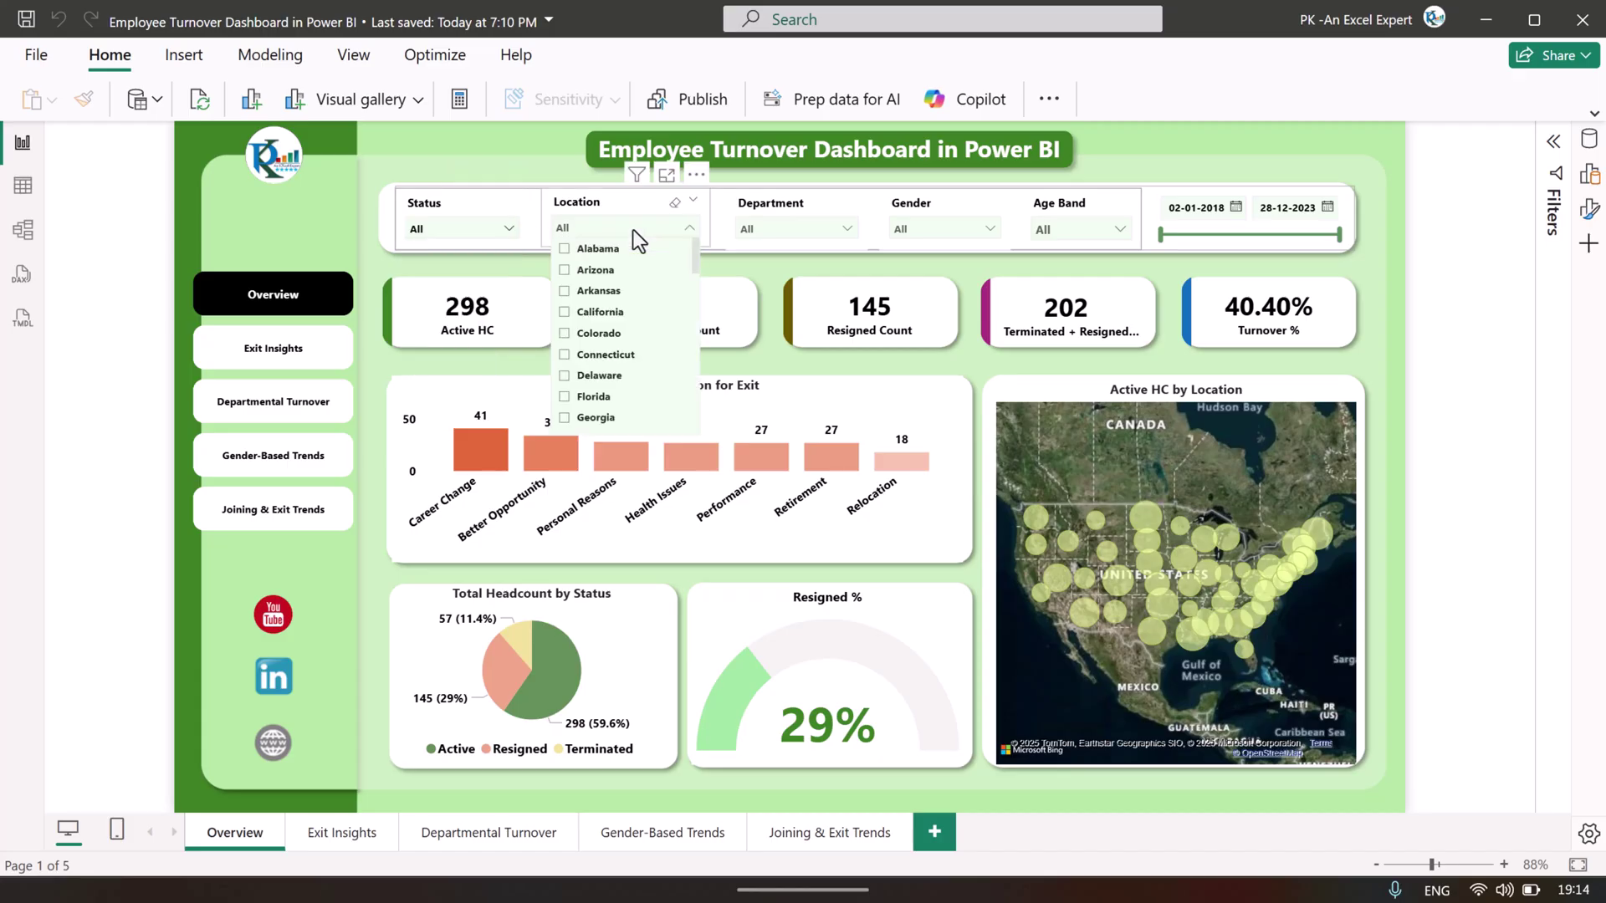
click(786, 236)
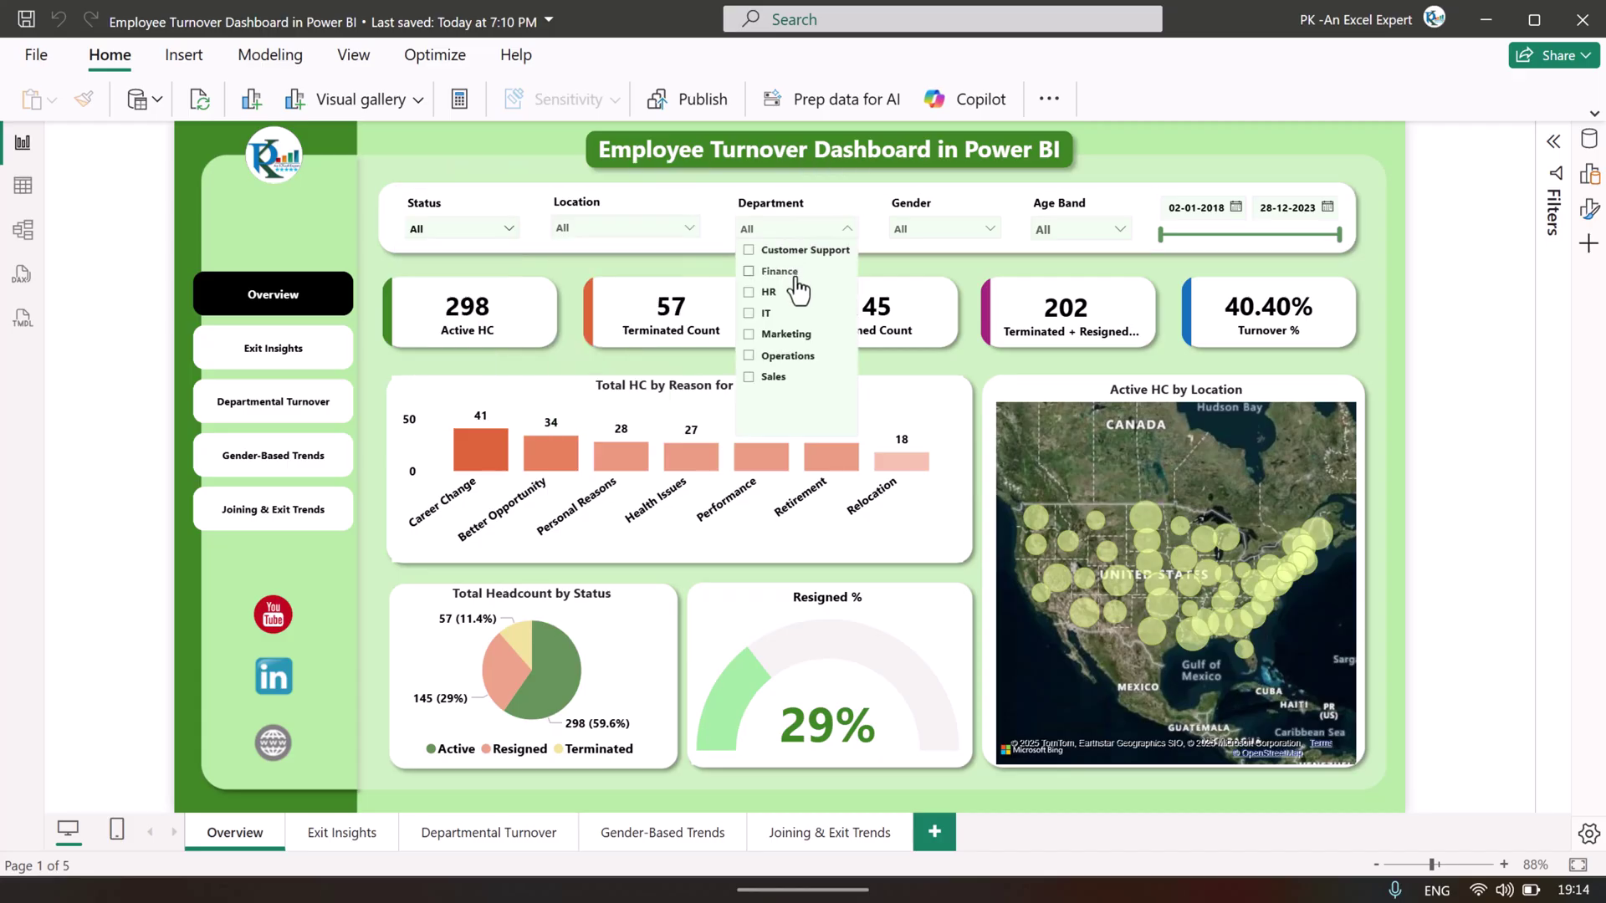
click(784, 272)
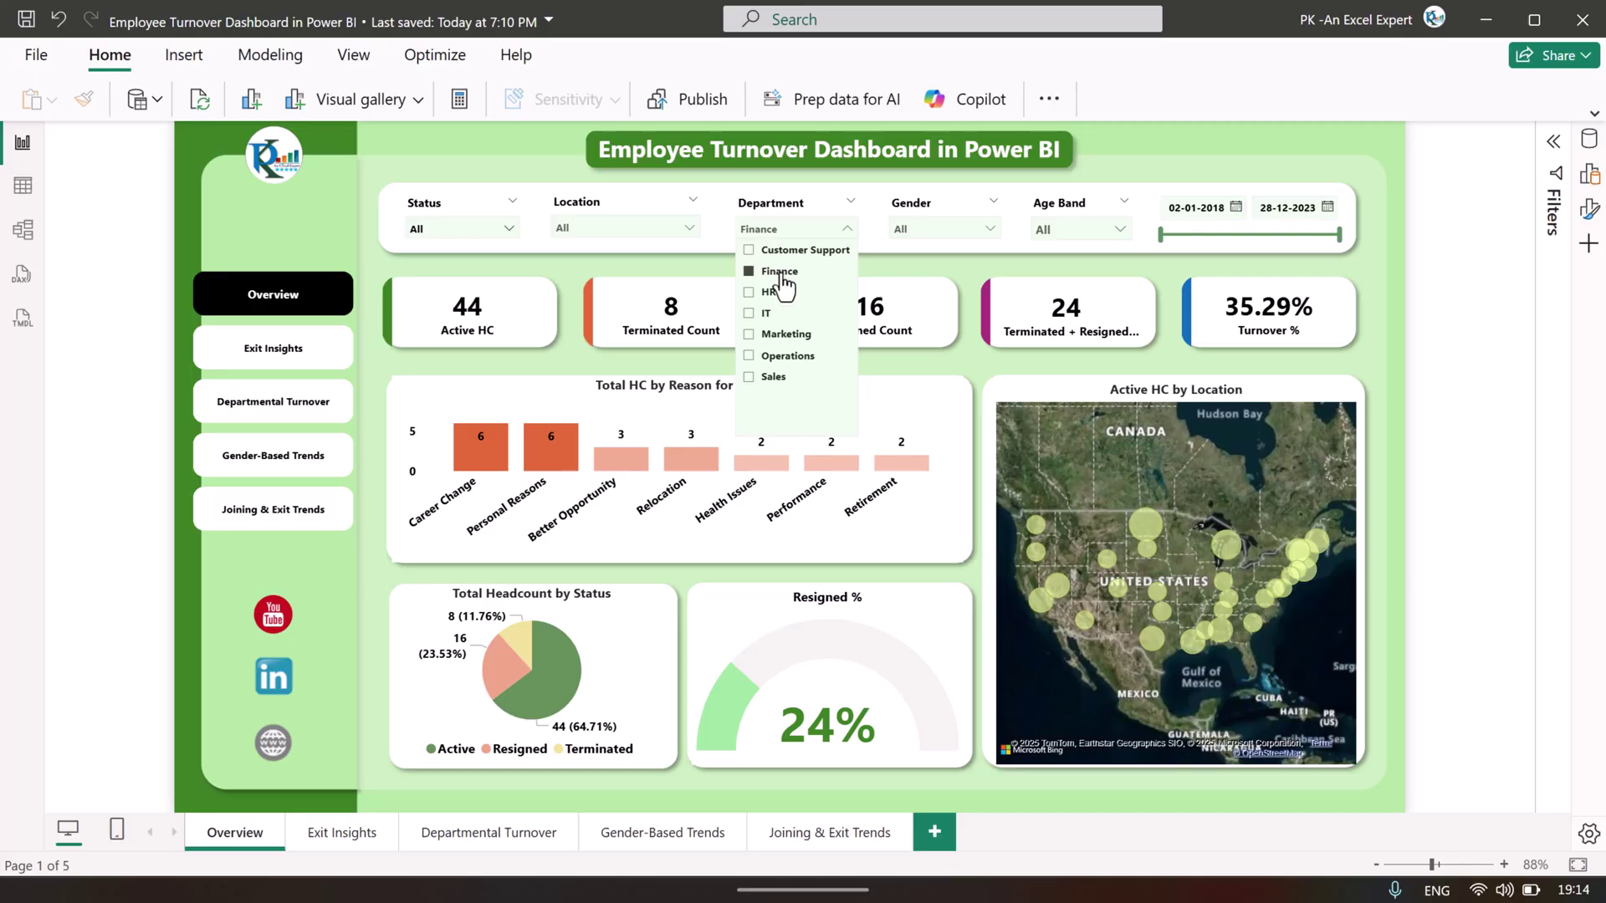
click(780, 274)
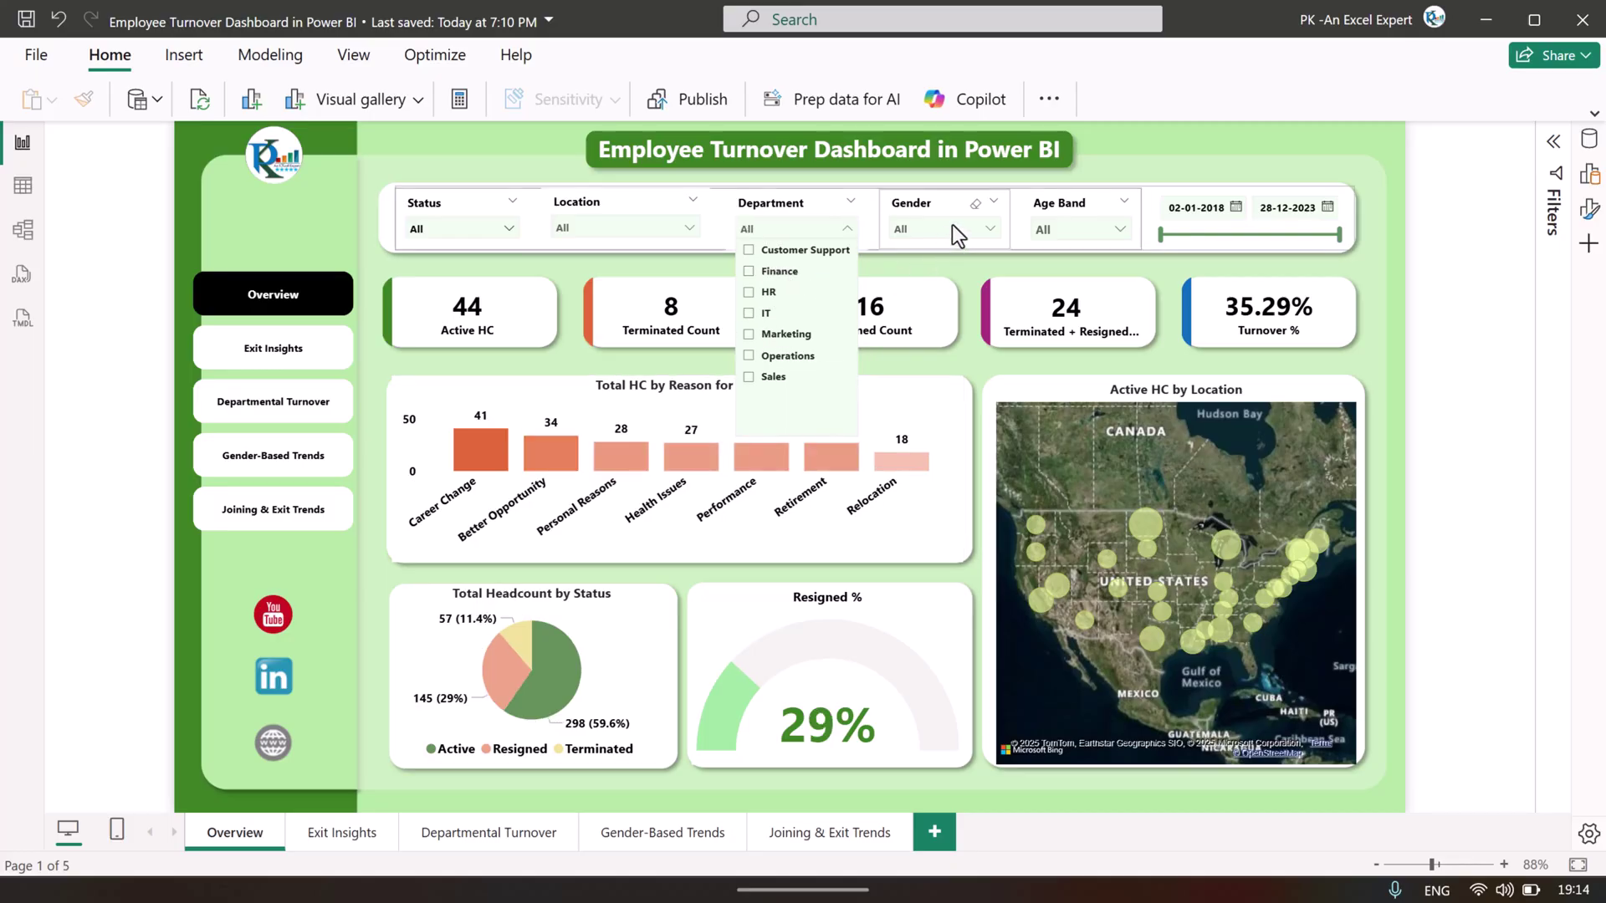
Filter by Female, then Male, then the 25-34 age band, clearing each afterwards.
click(952, 224)
click(925, 251)
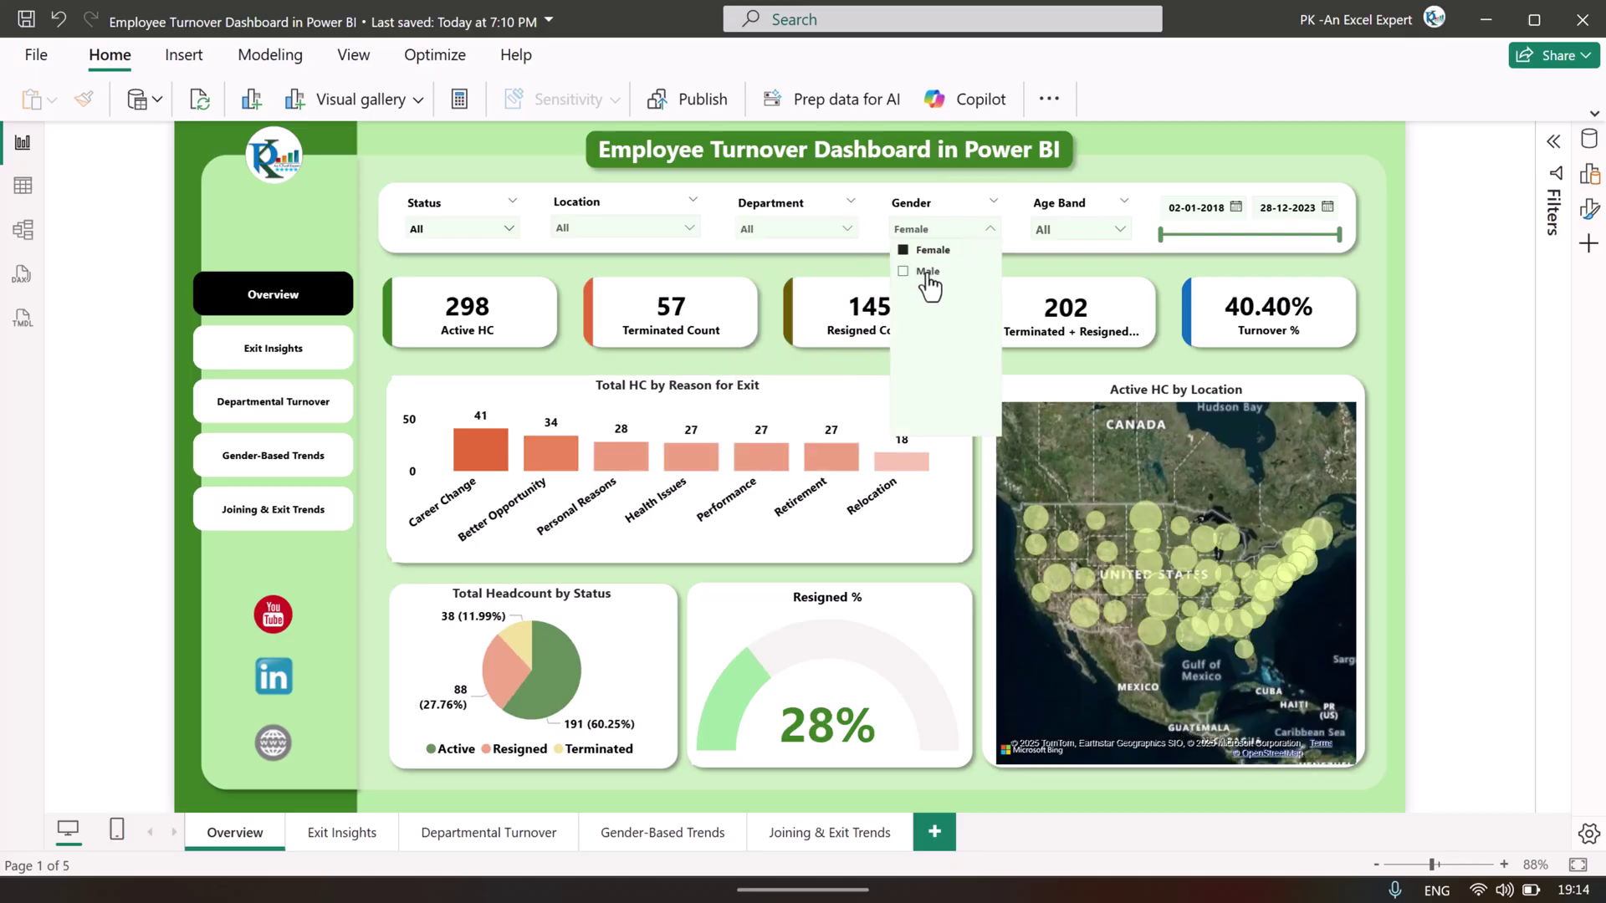
click(928, 273)
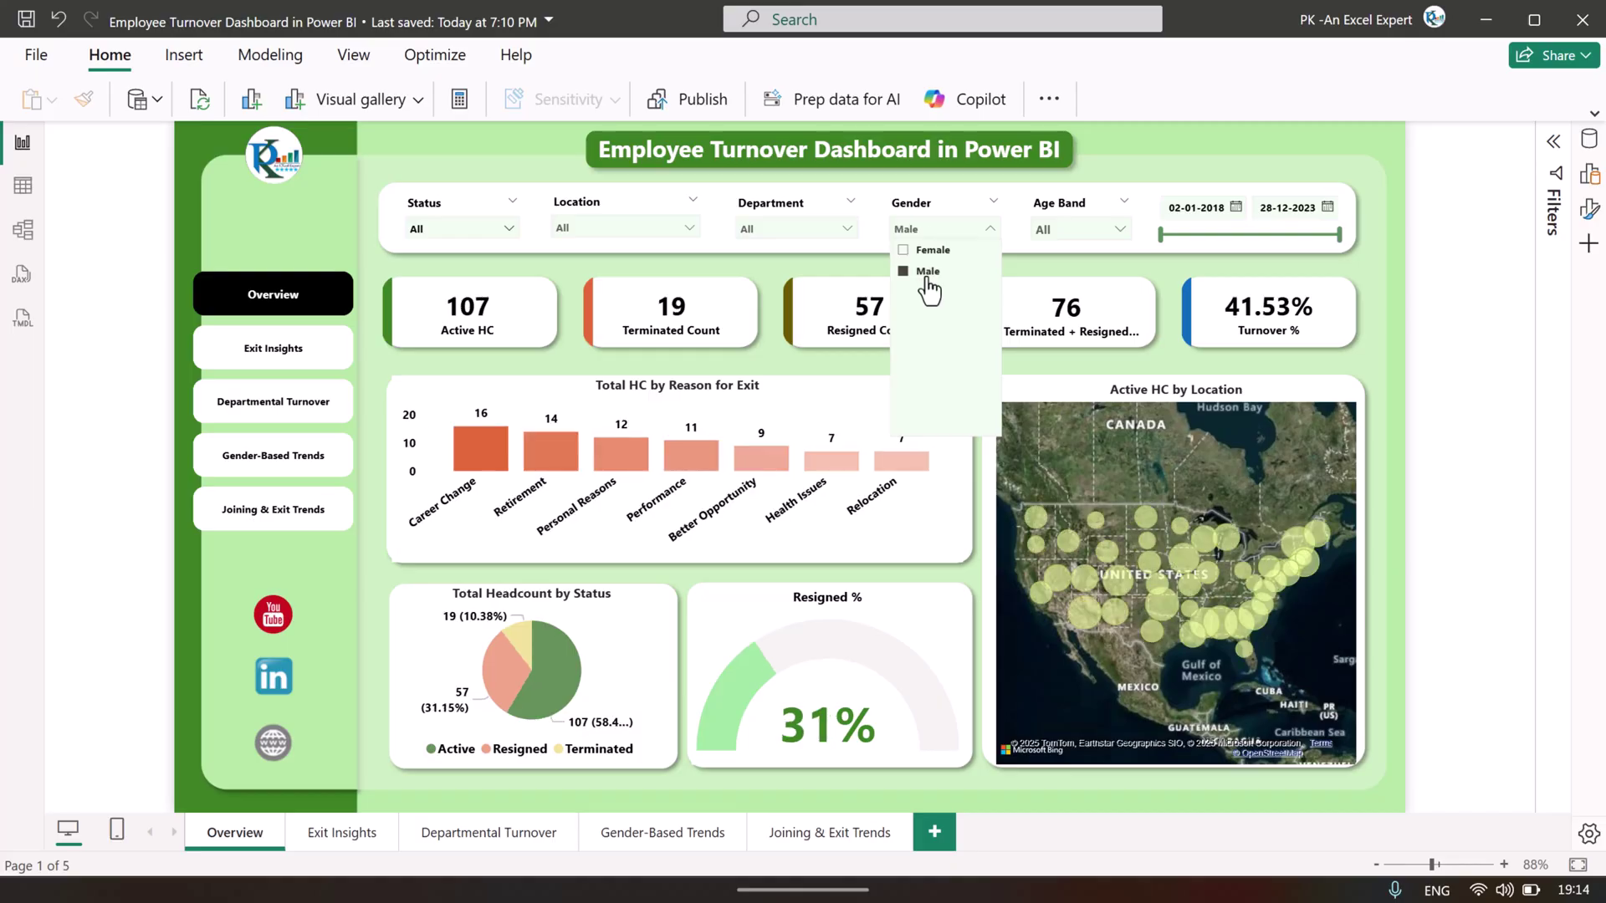
click(927, 273)
click(1078, 231)
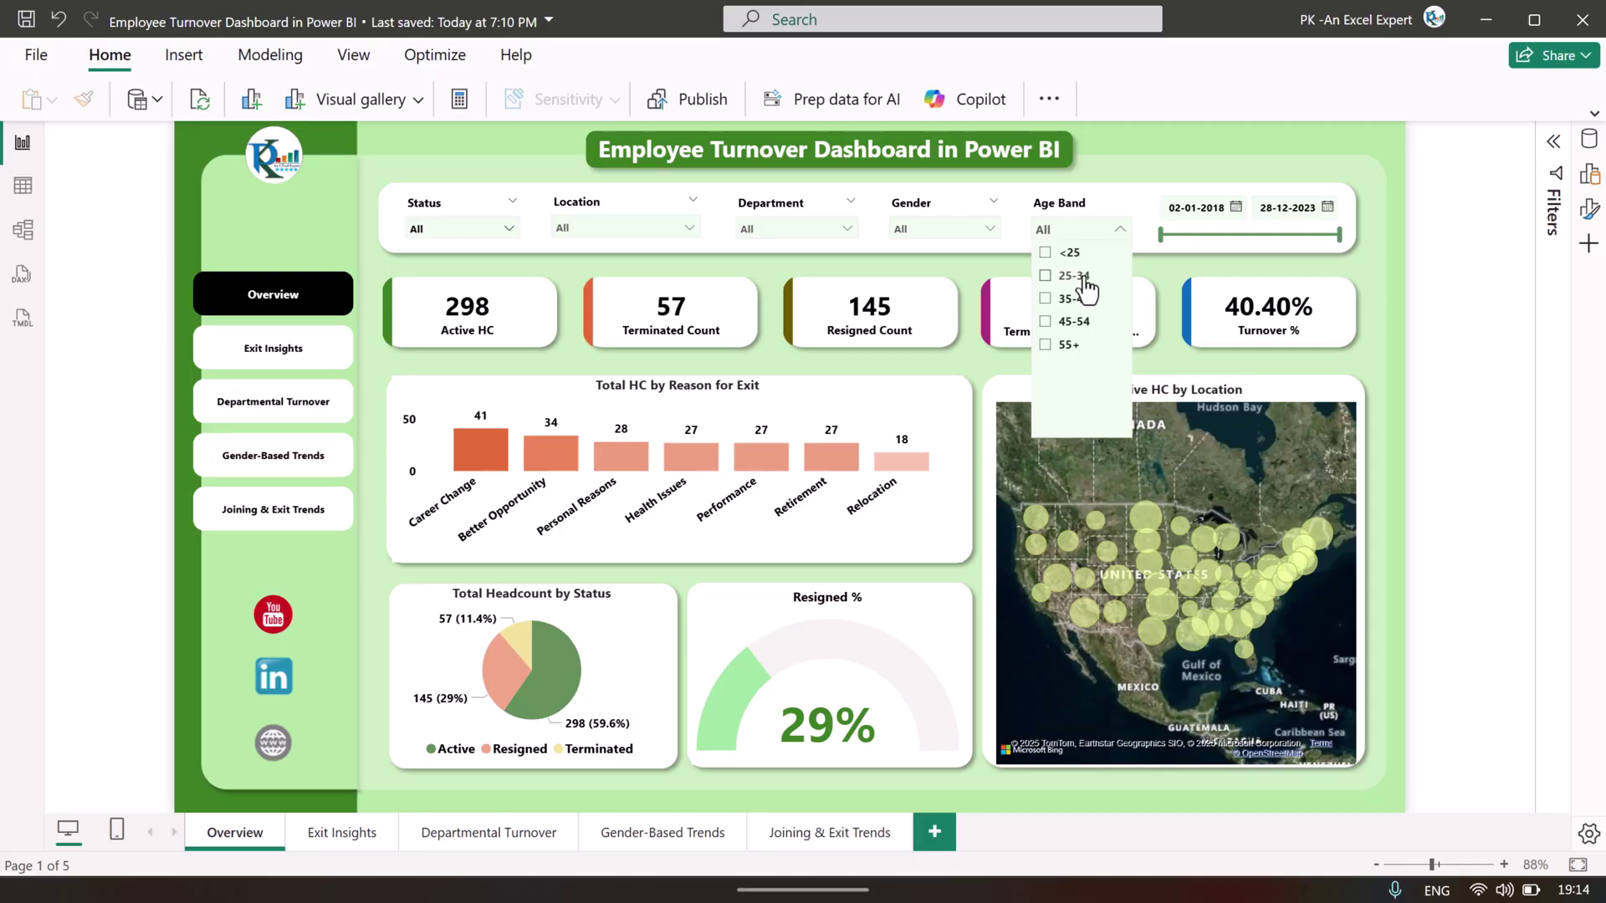
click(1084, 279)
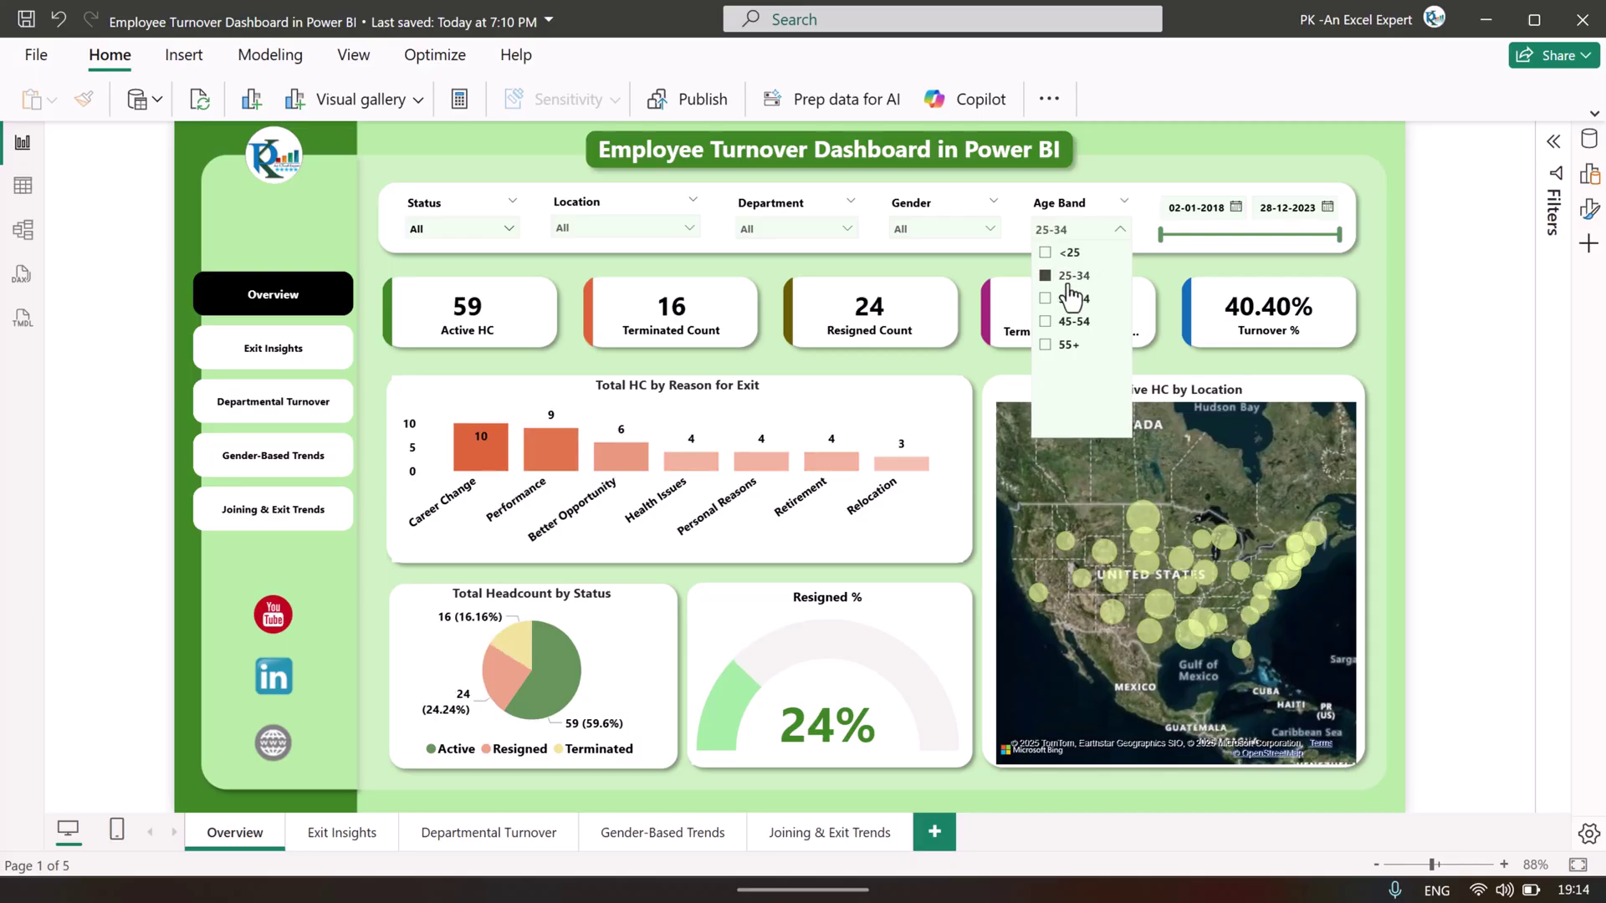
click(1073, 277)
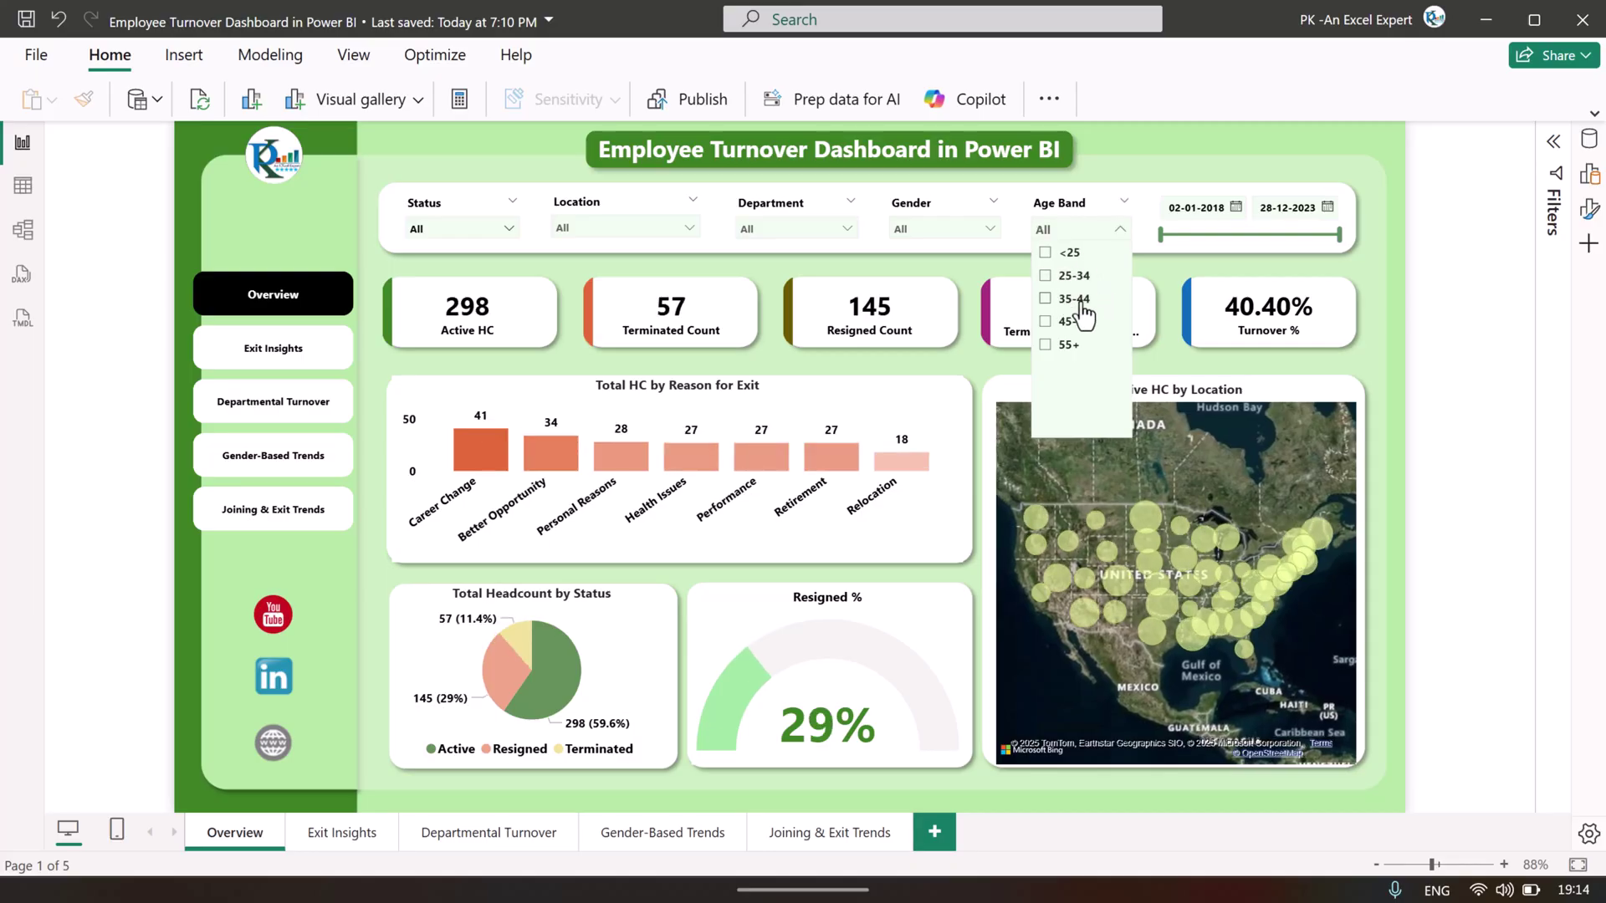
click(1413, 288)
Move the date range start later, then switch to the Exit Insights page.
mouse_move(1161, 242)
mouse_down()
mouse_move(1206, 238)
mouse_move(1146, 237)
mouse_up()
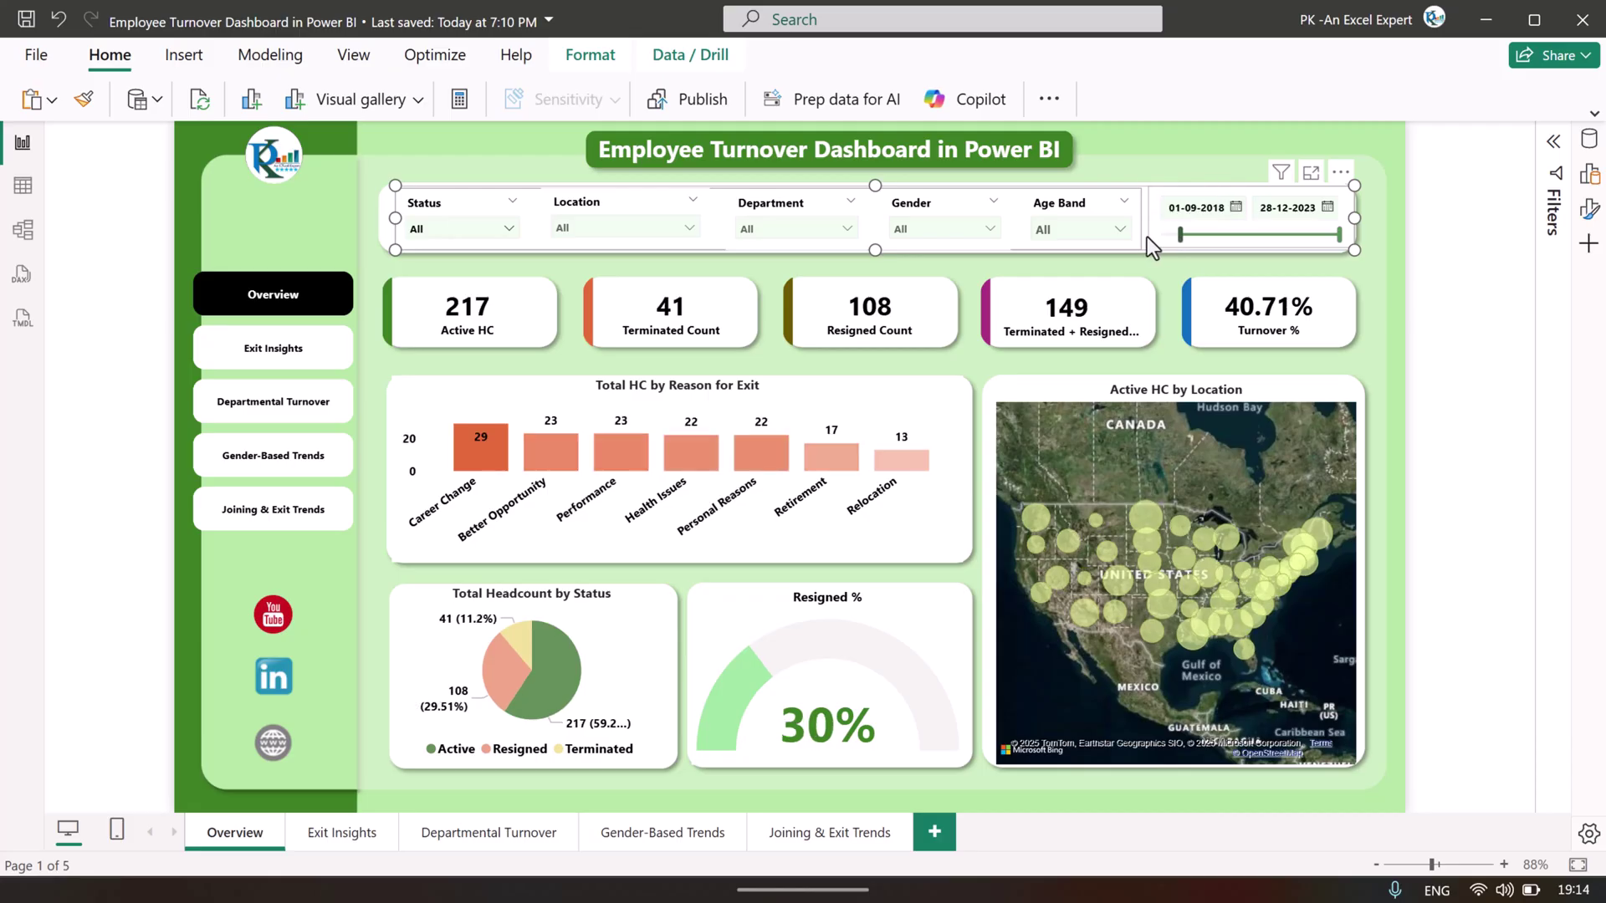
click(1464, 334)
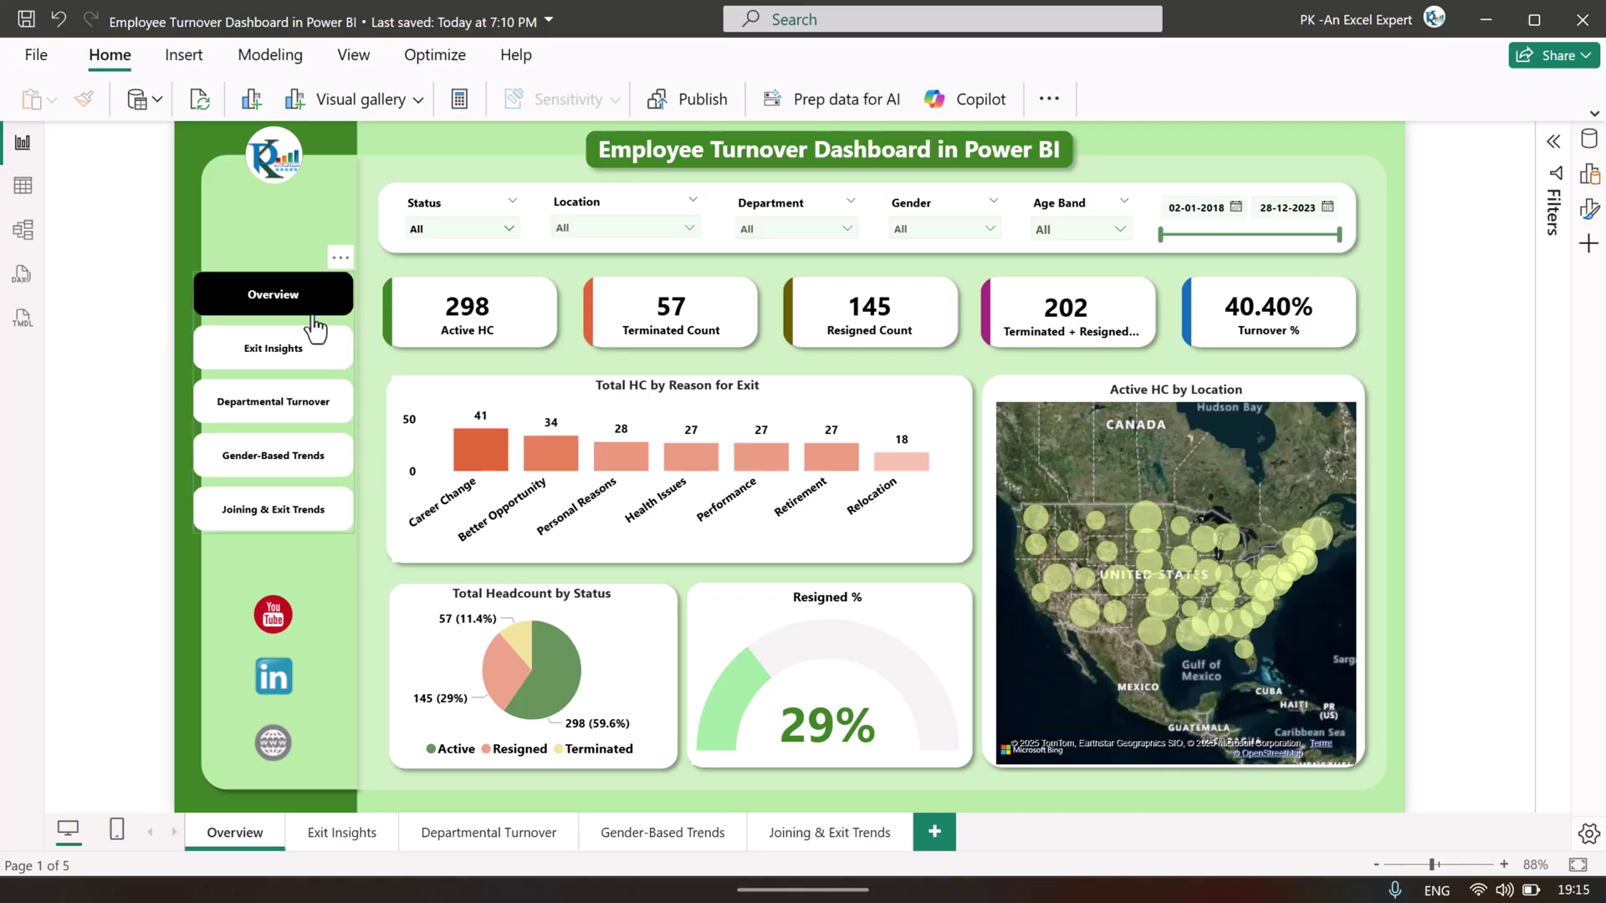
ctrl+click(277, 357)
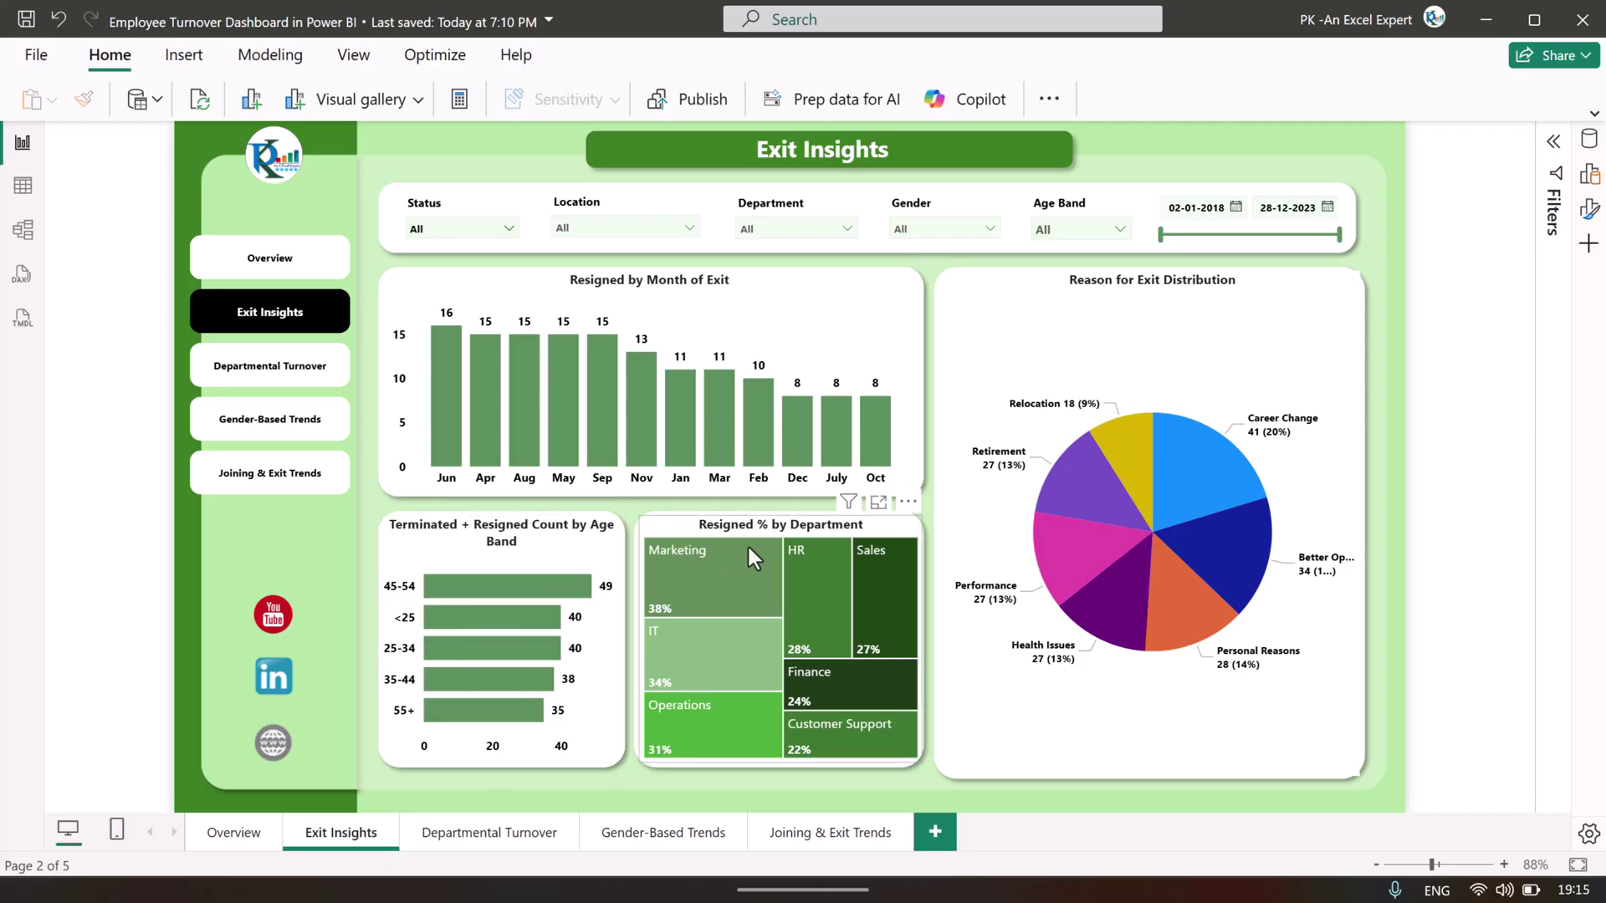
mouse_move(745, 756)
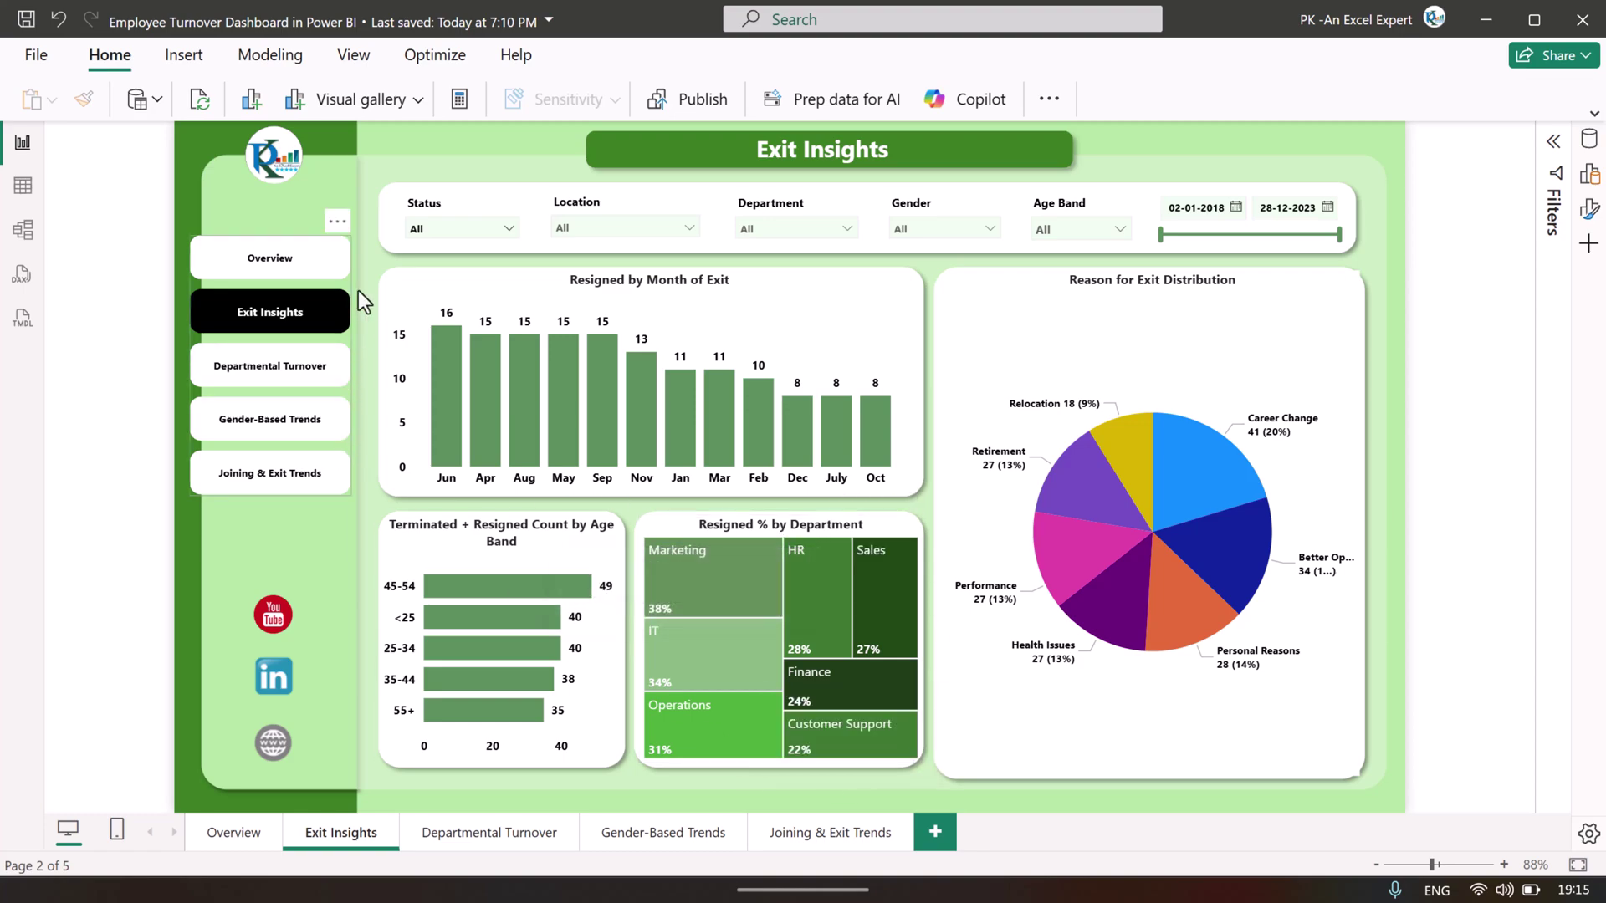
Show the Departmental Turnover page and read its scatter-chart bubble tooltips, with Marketing at 48% turnover.
click(295, 374)
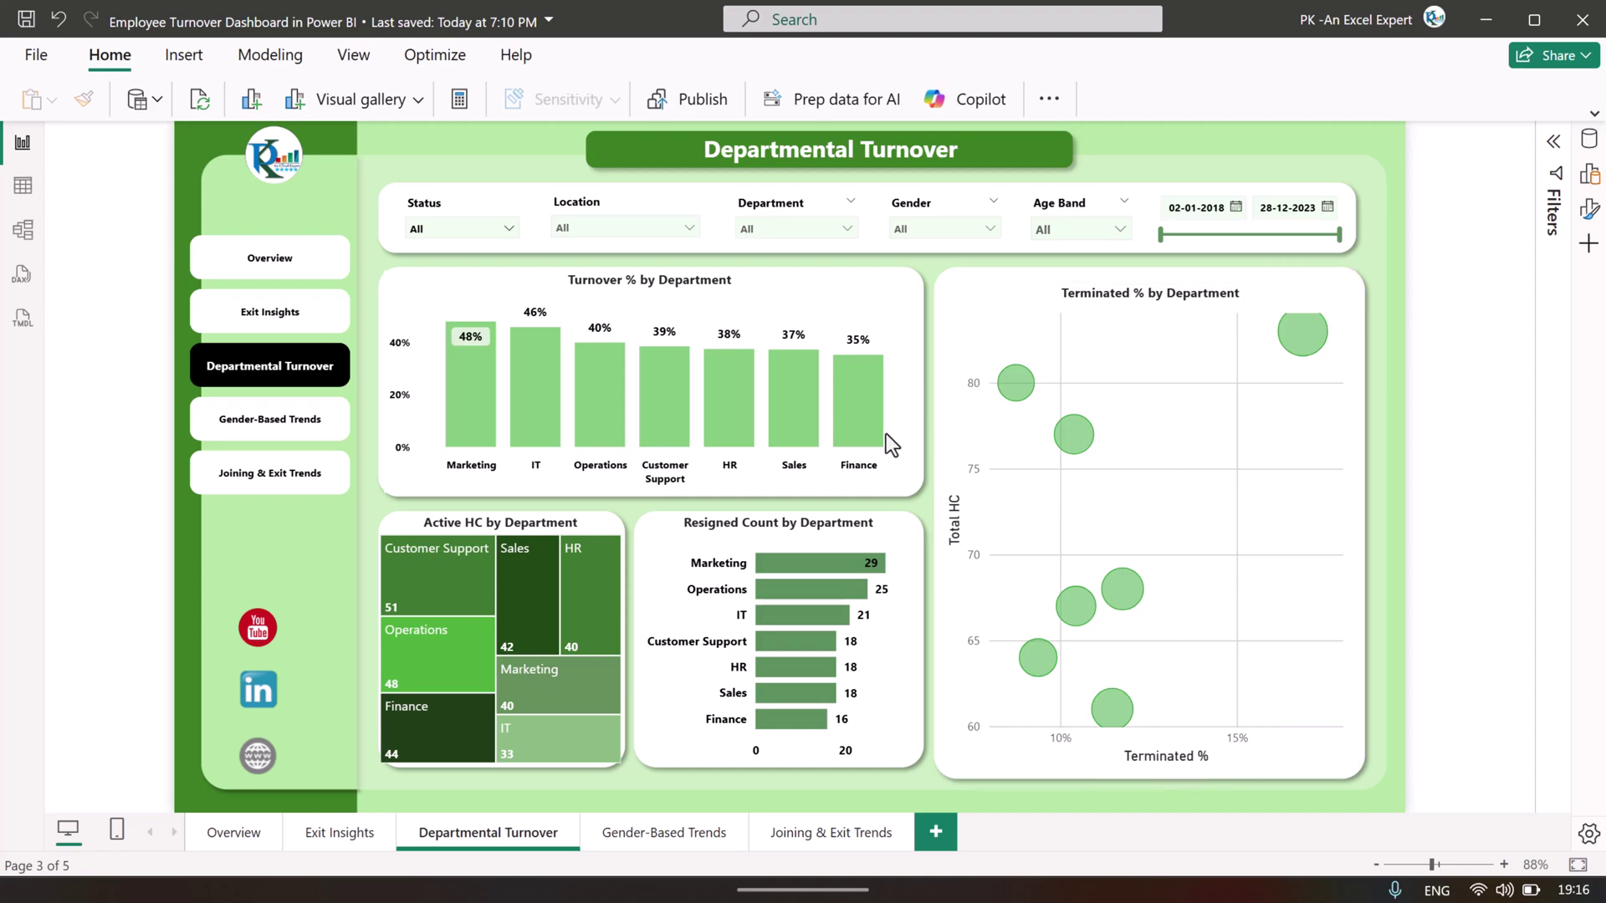
mouse_move(1076, 440)
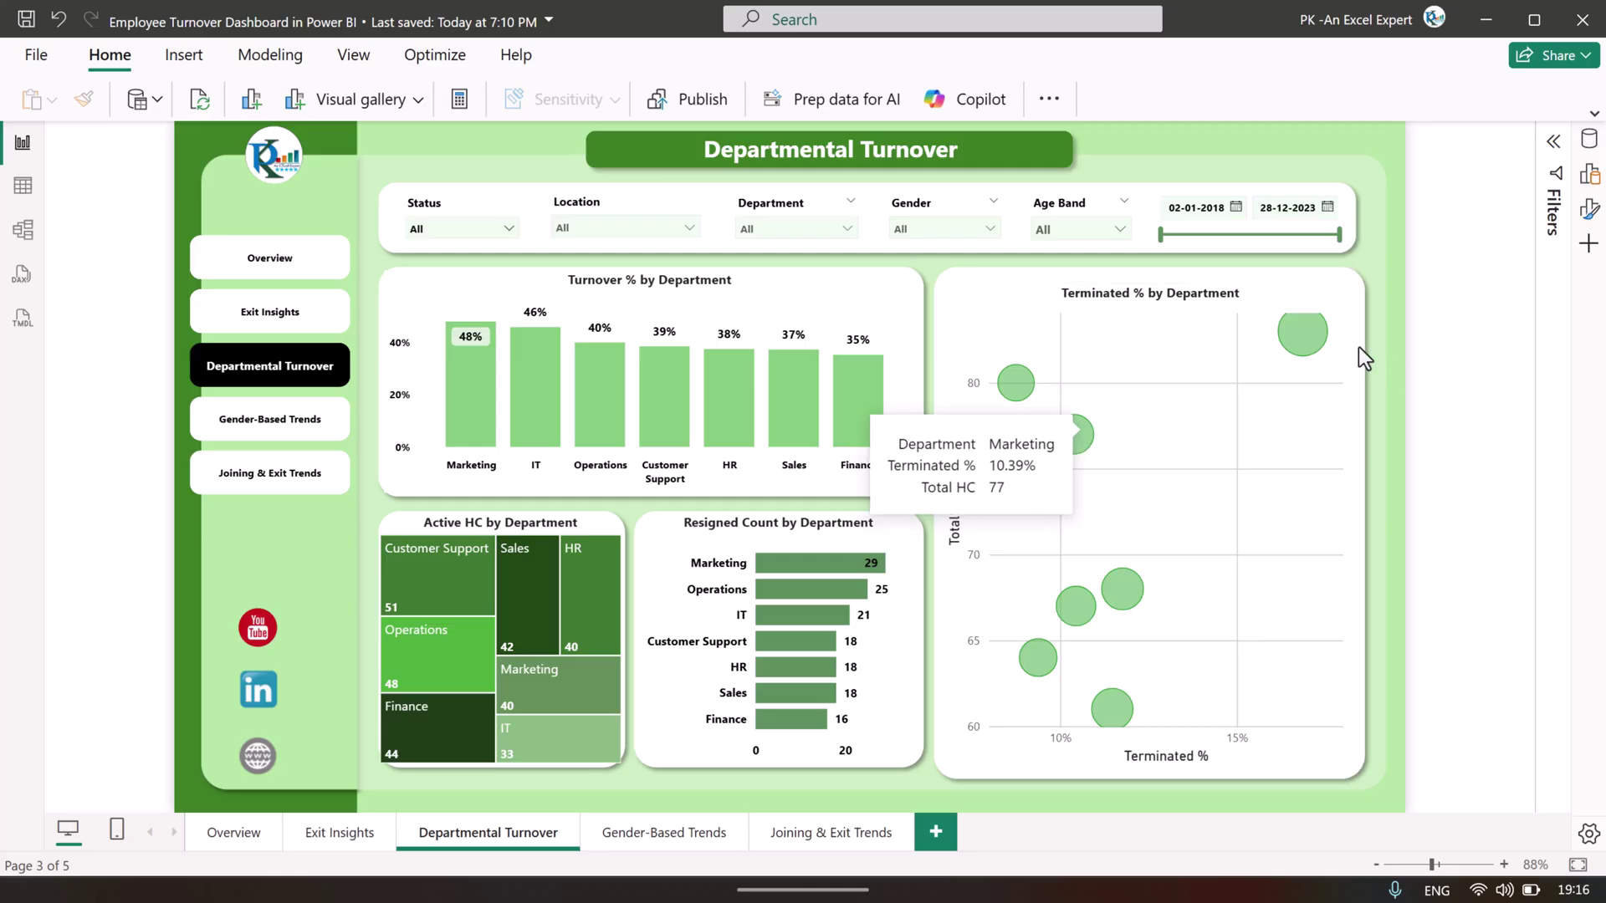
mouse_move(1306, 344)
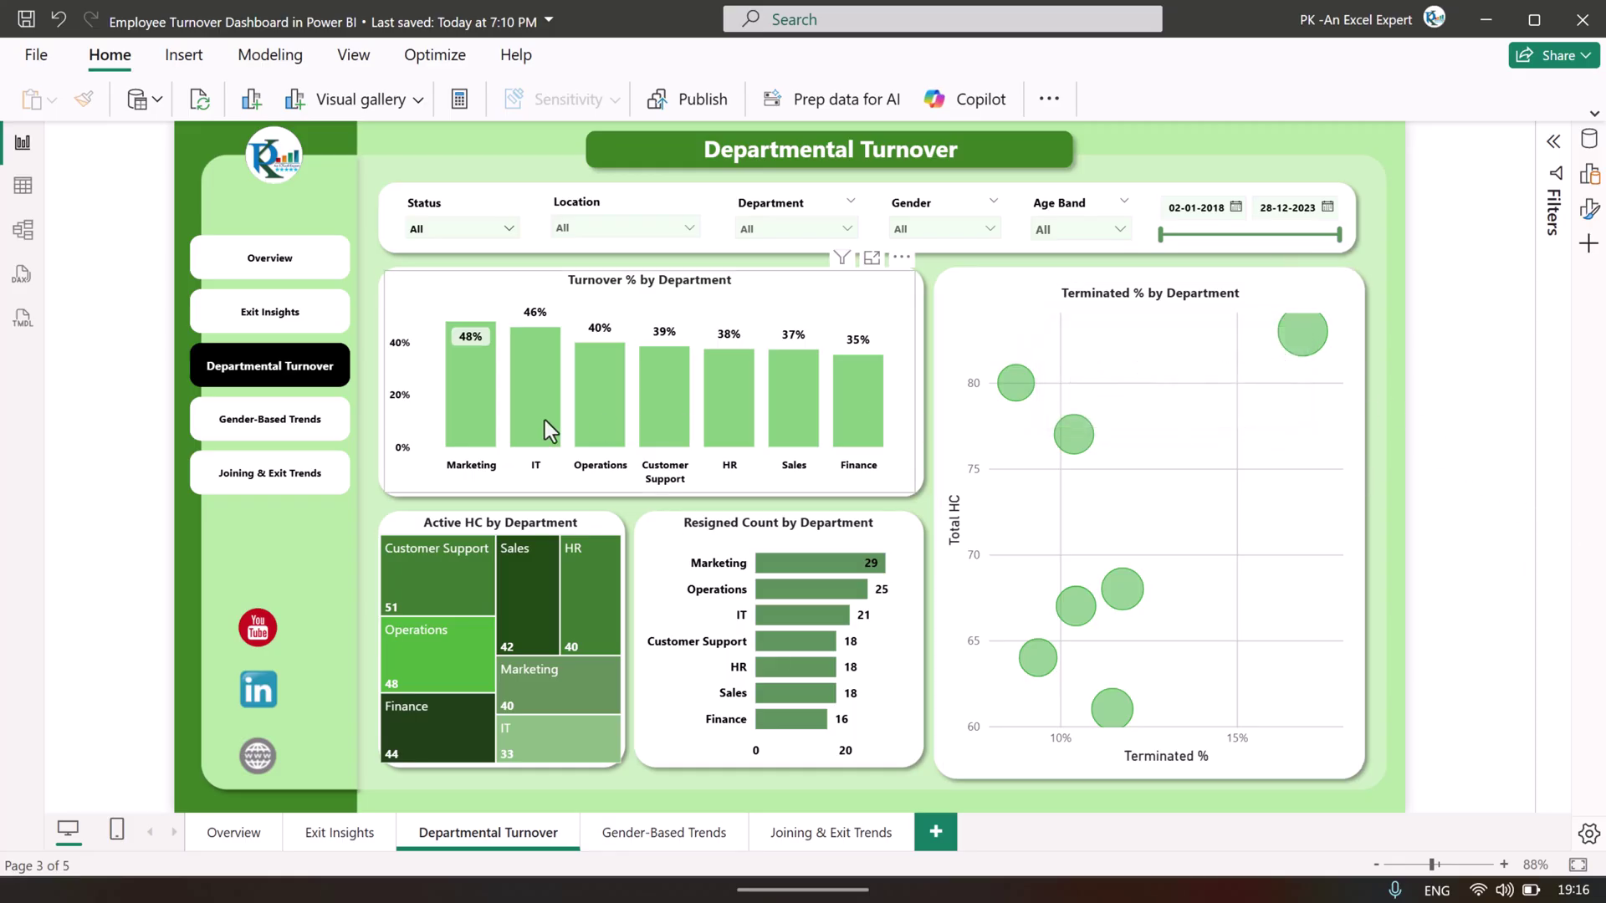
Show Gender-Based Trends, read its chart tooltips, and briefly view the detail table in Focus mode.
click(271, 434)
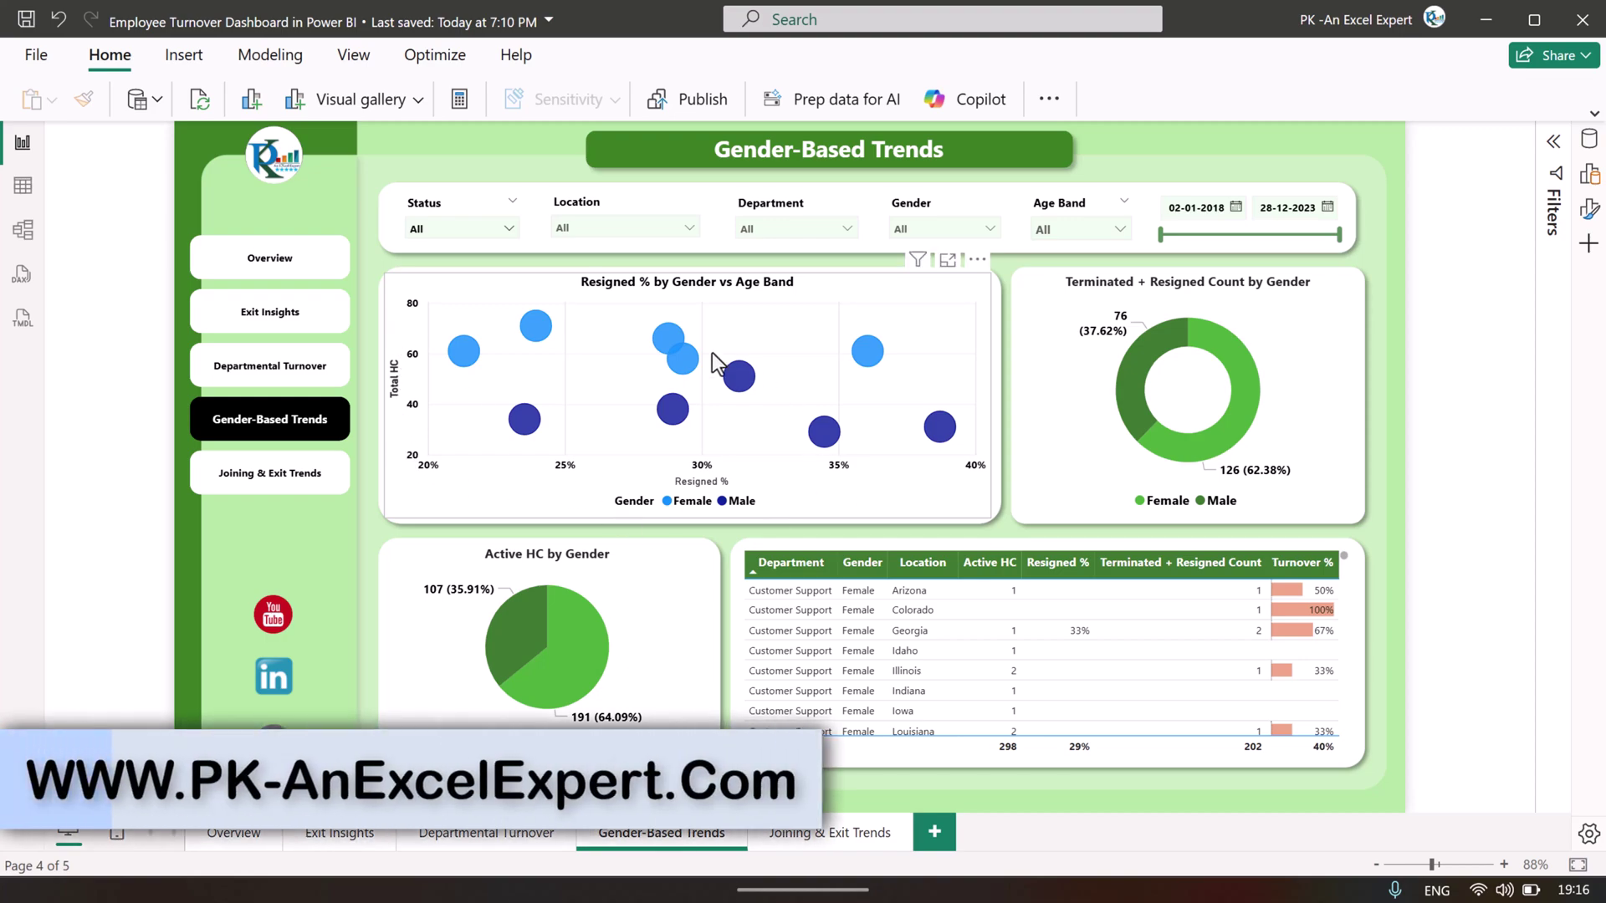
mouse_move(691, 359)
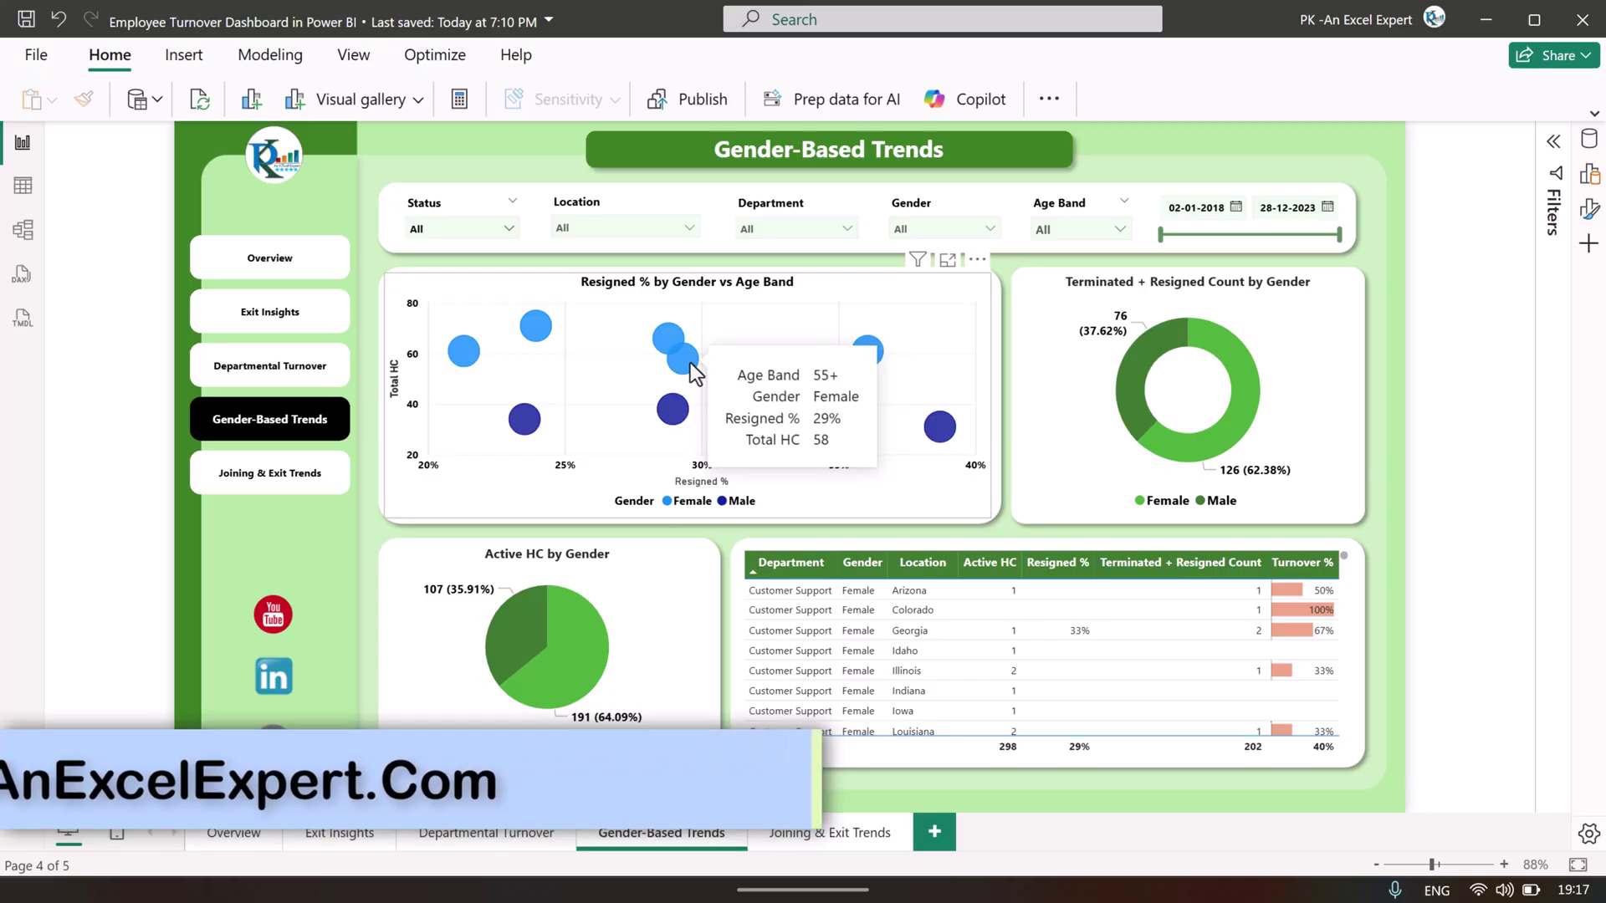
mouse_move(525, 425)
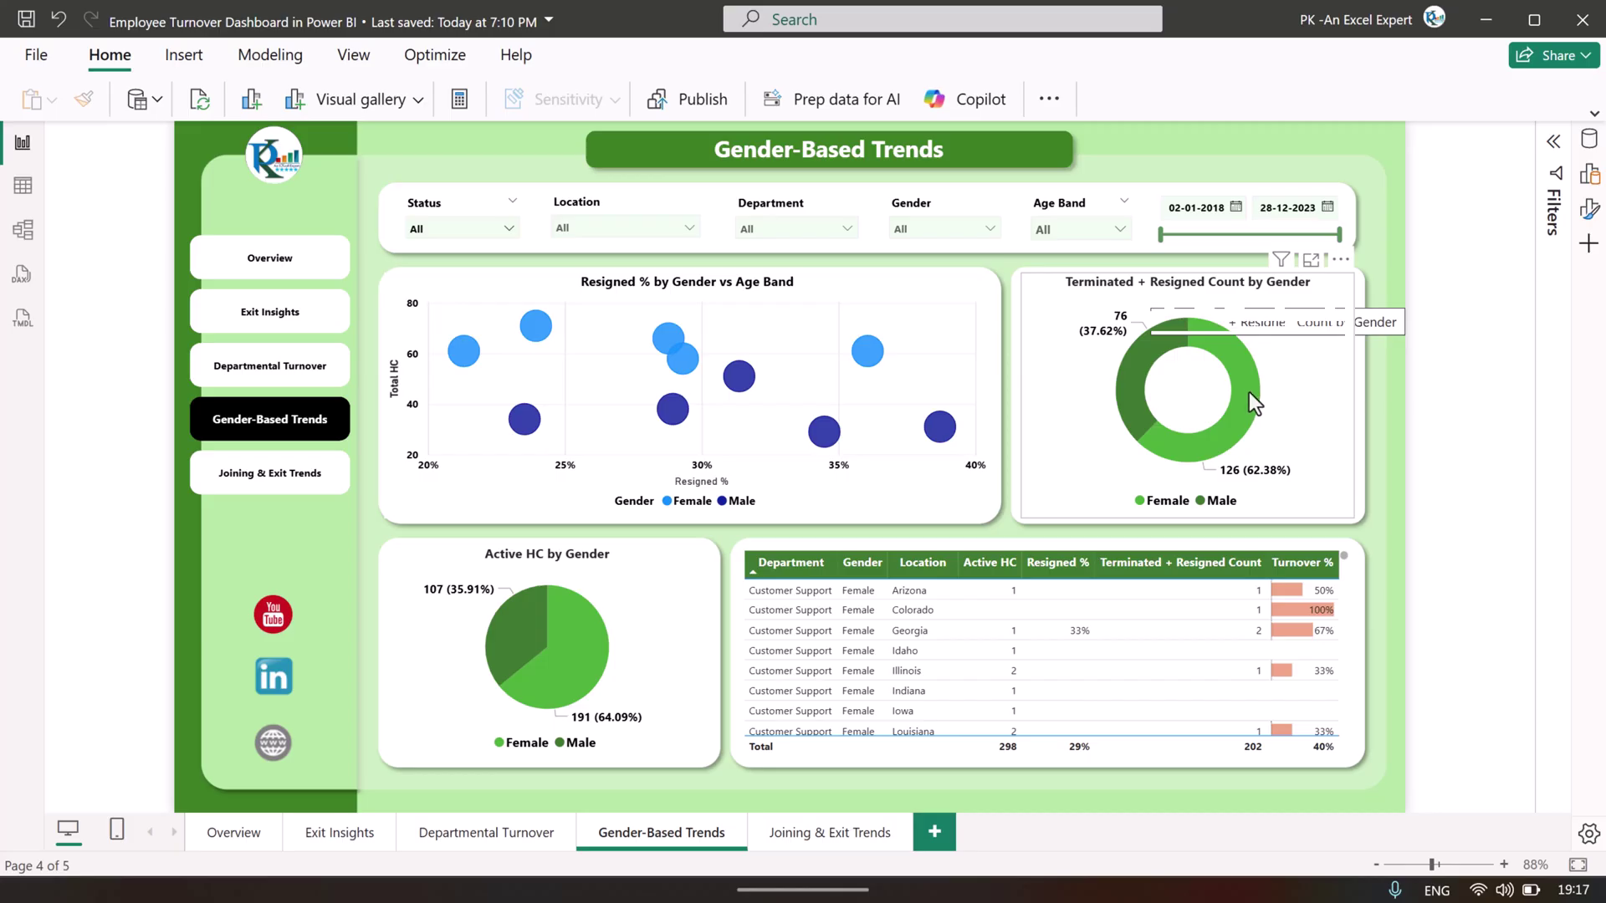
mouse_move(1242, 422)
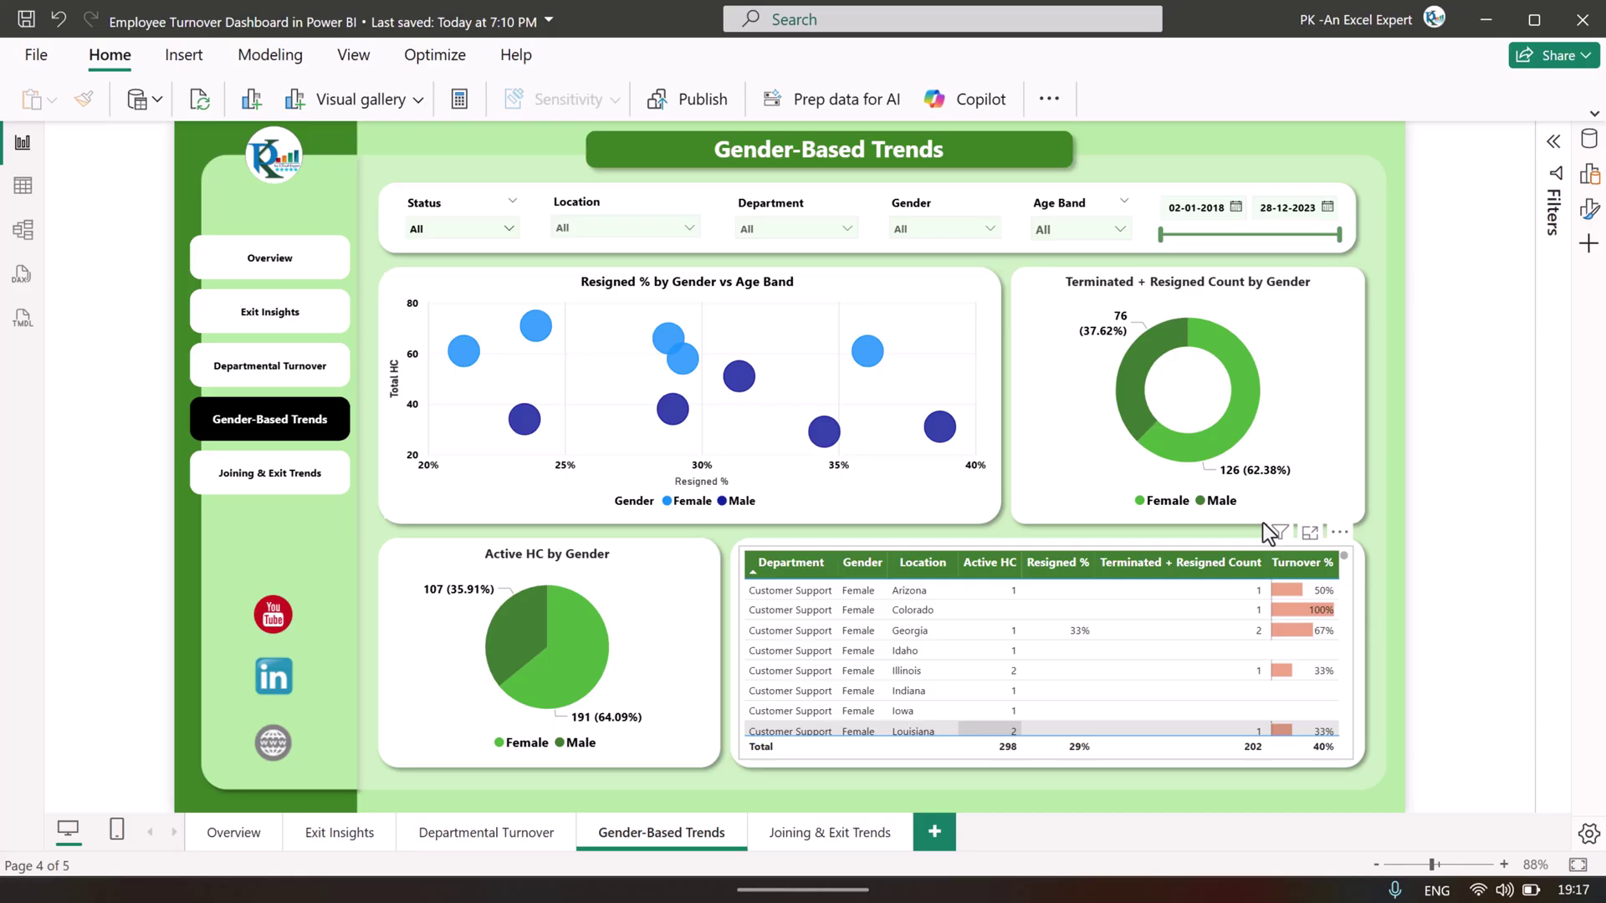
click(1310, 536)
key(Escape)
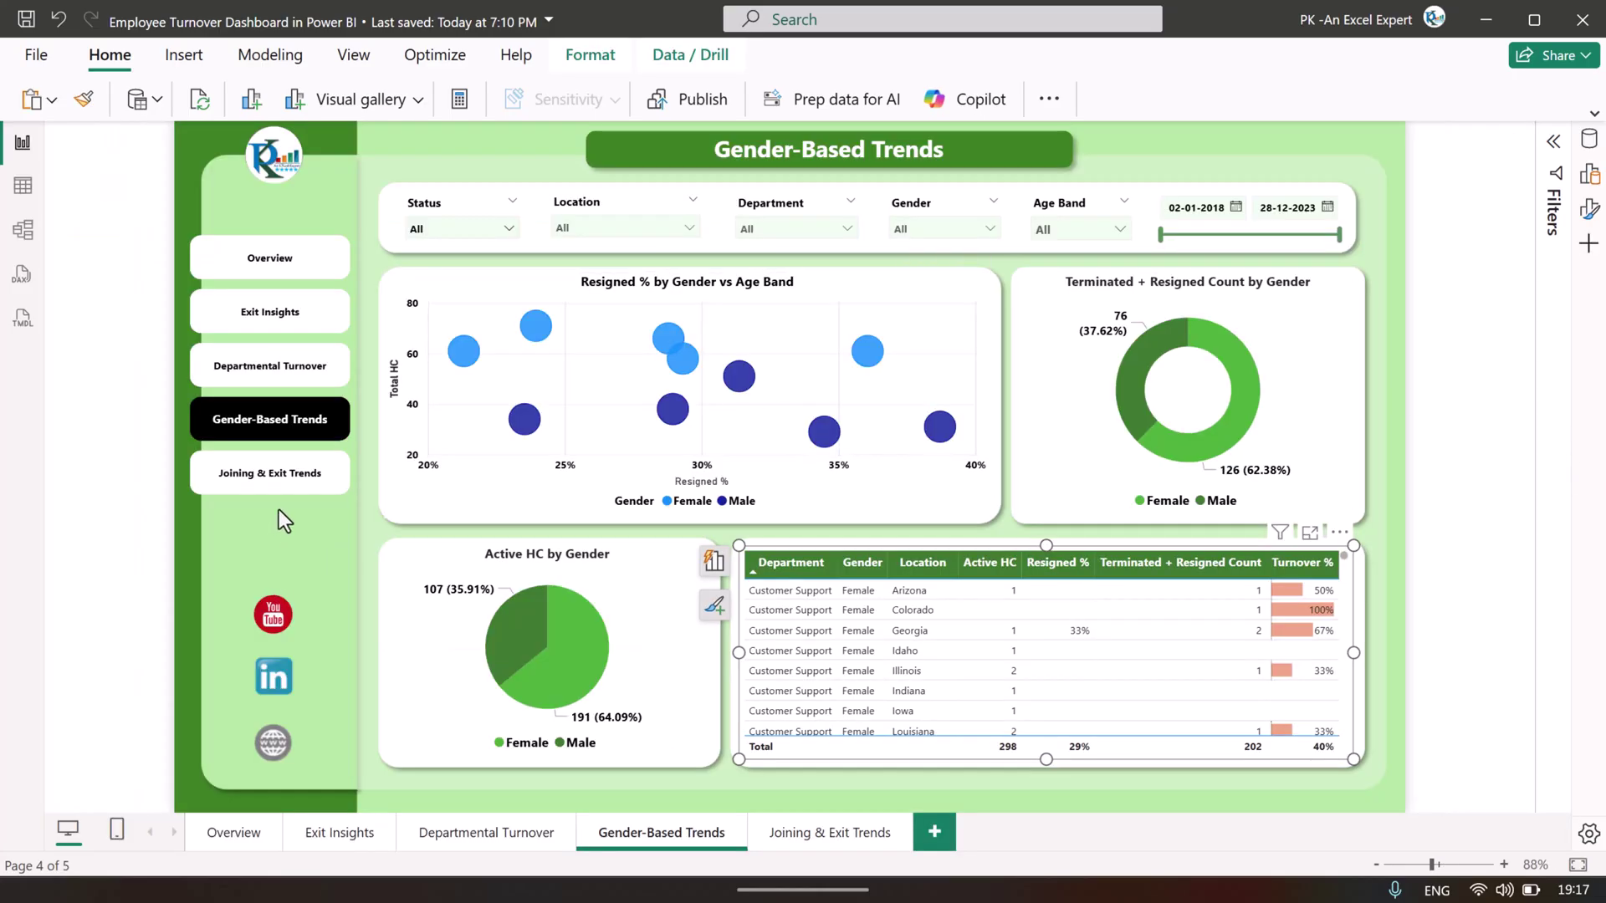
On Joining & Exit Trends, drill the terminations-by-year chart into 2024's months and back up.
ctrl+click(288, 485)
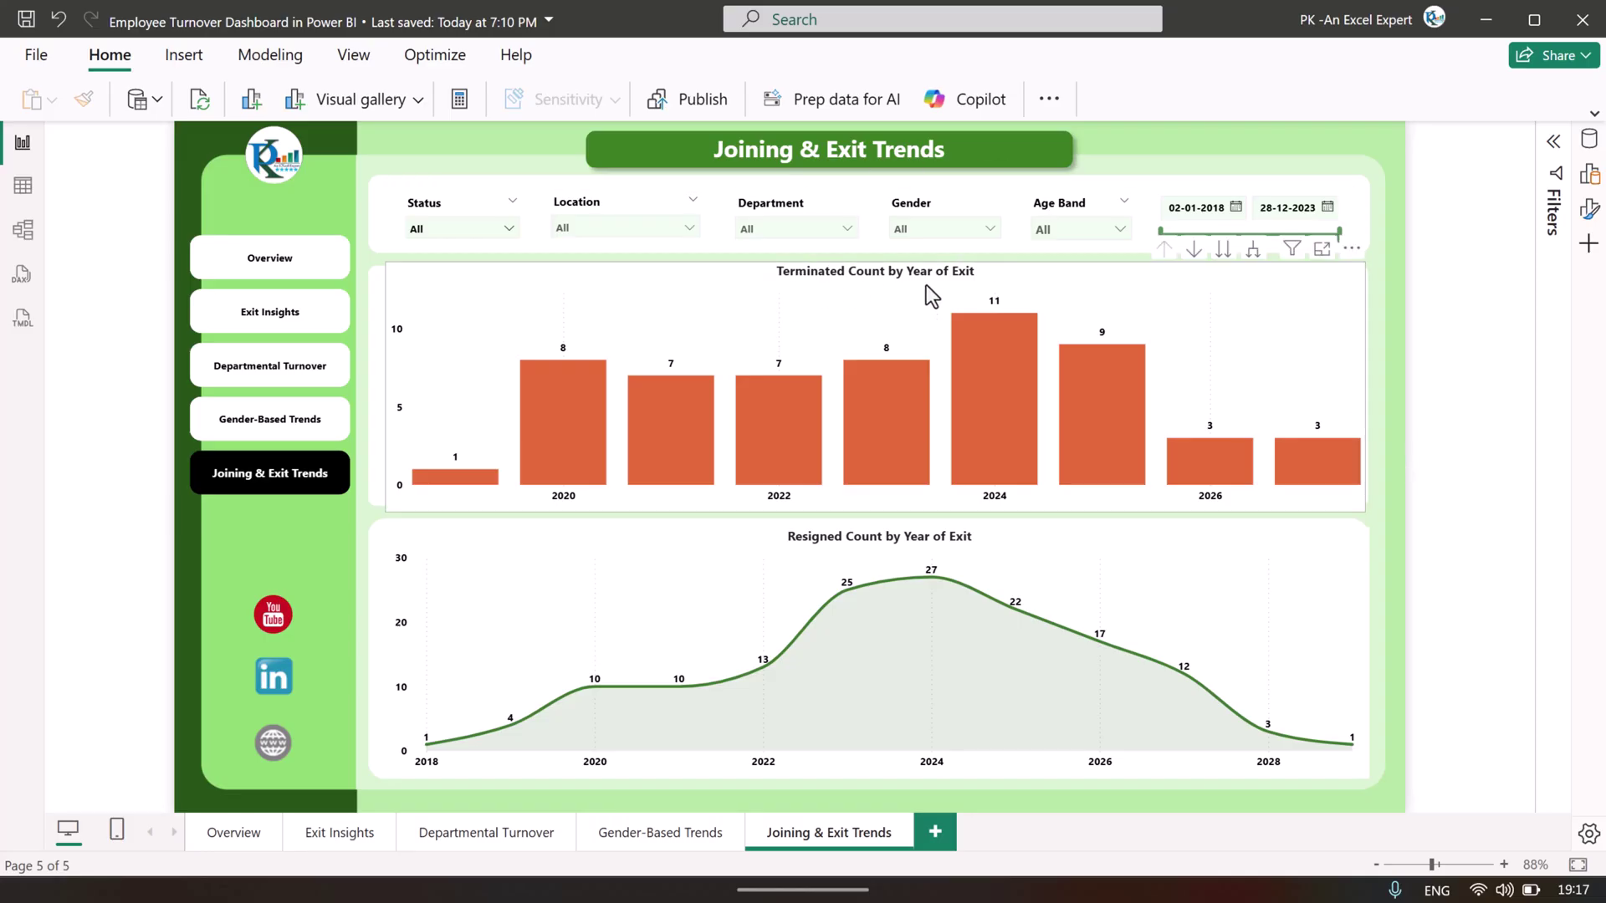
click(996, 285)
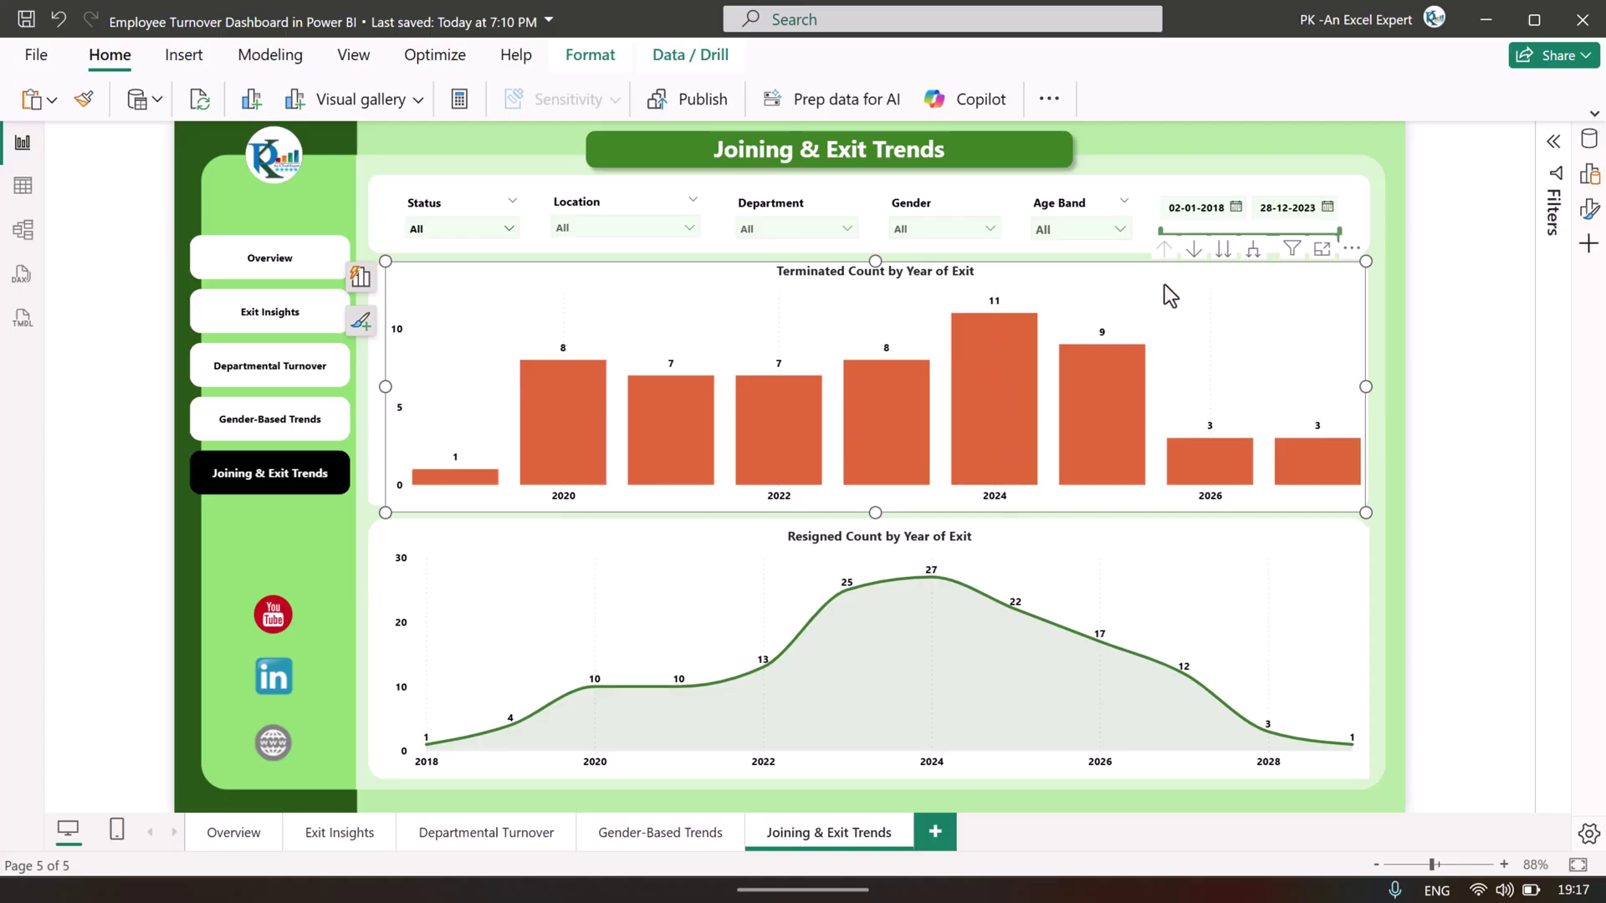
click(1194, 248)
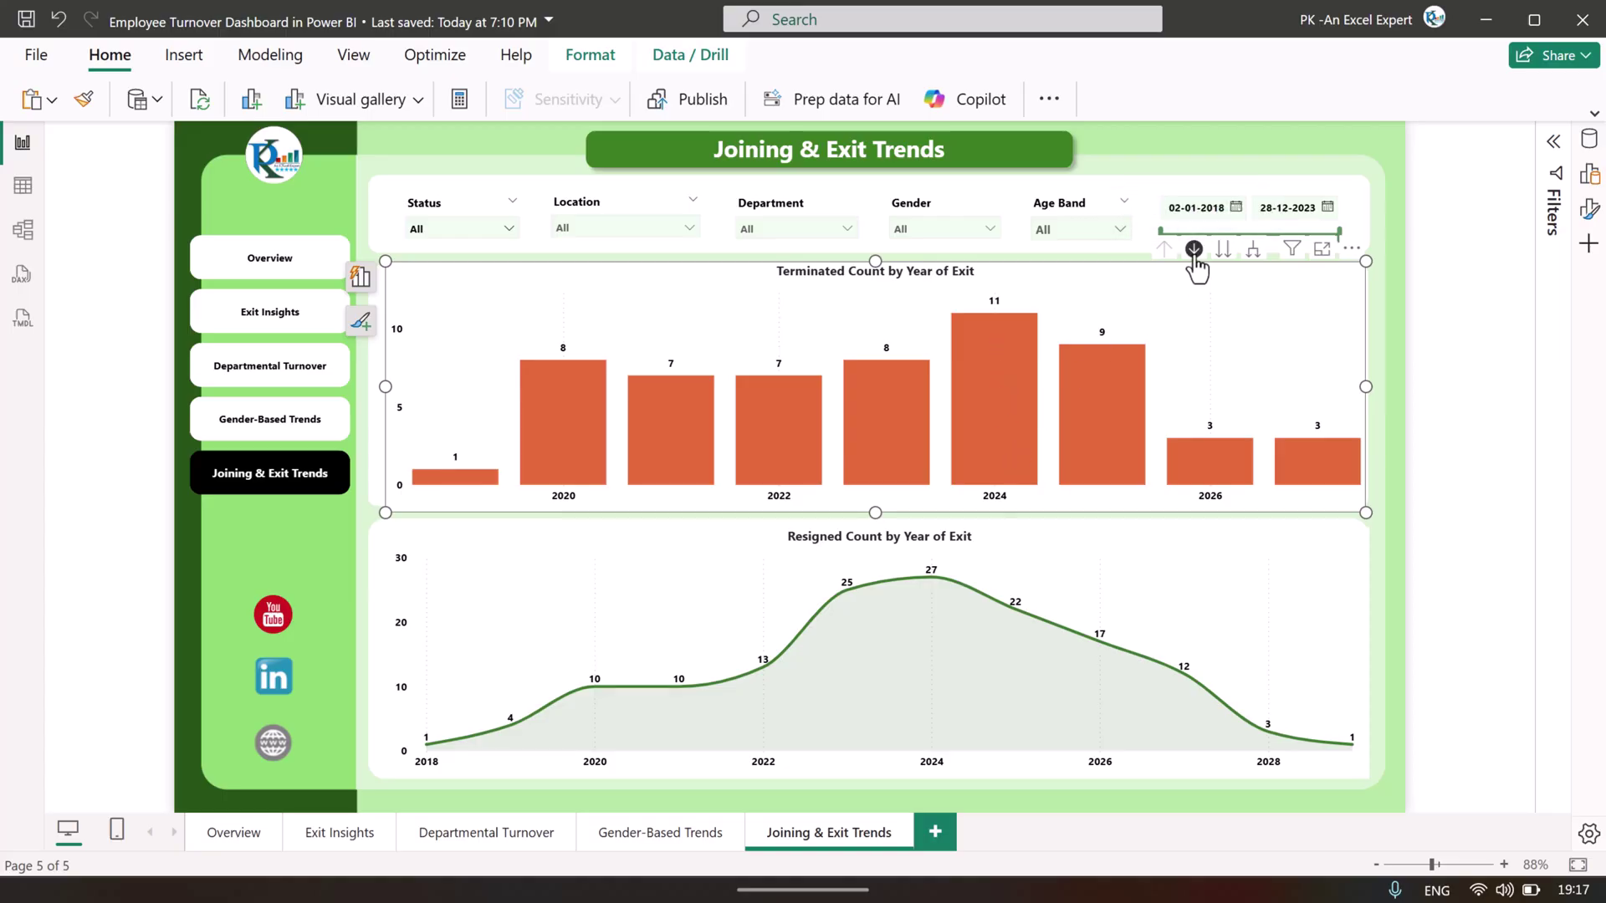
click(992, 378)
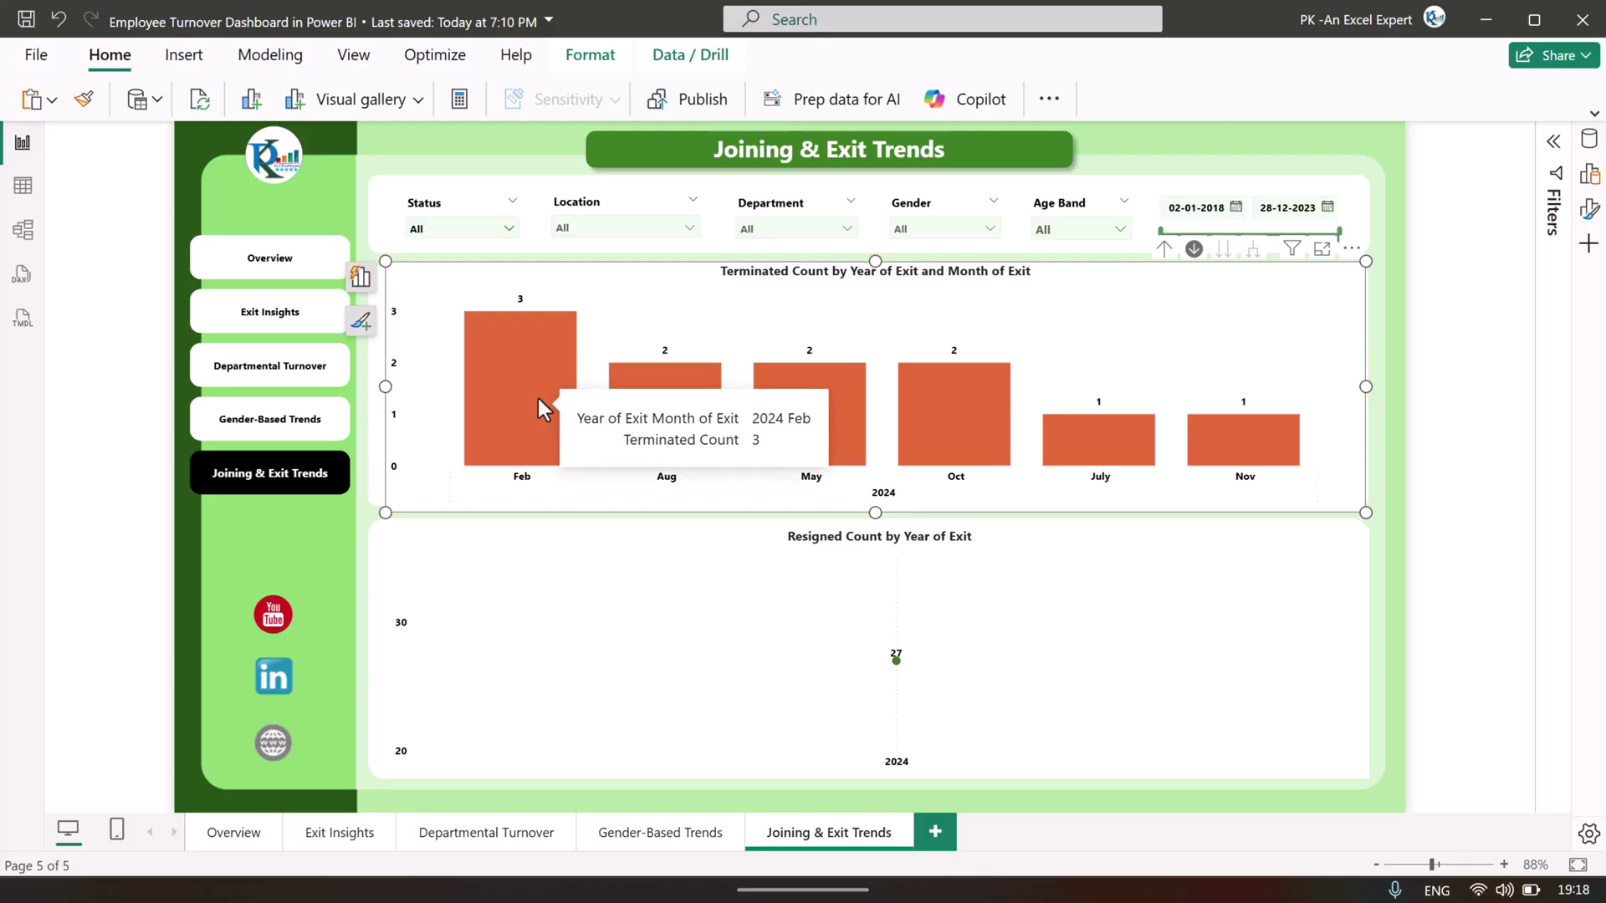
click(1165, 249)
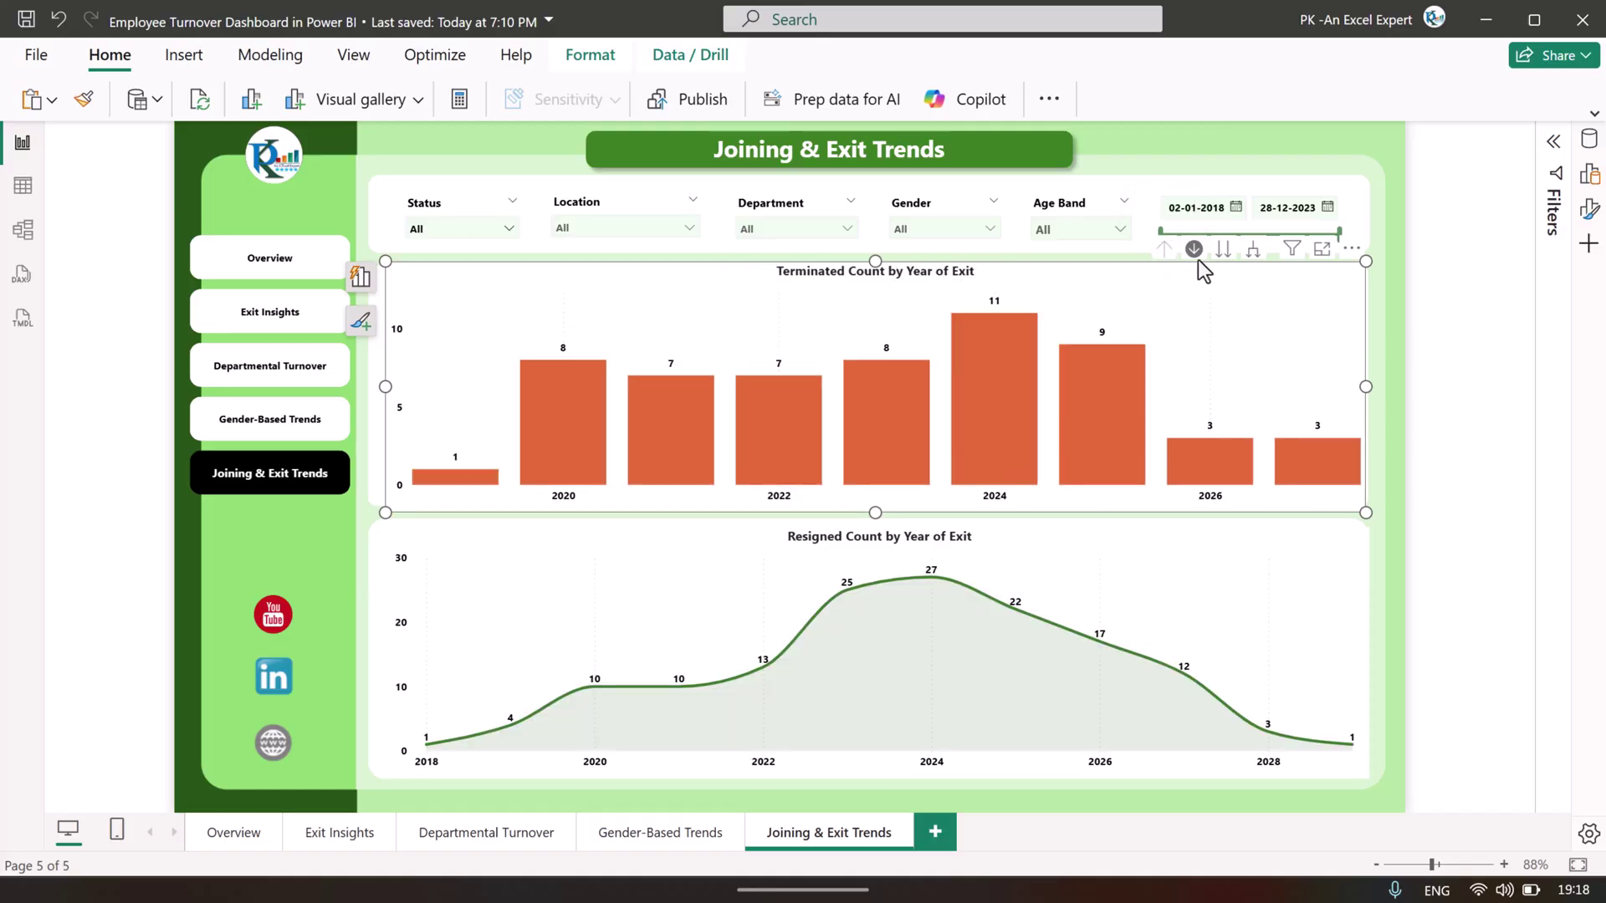
click(1193, 249)
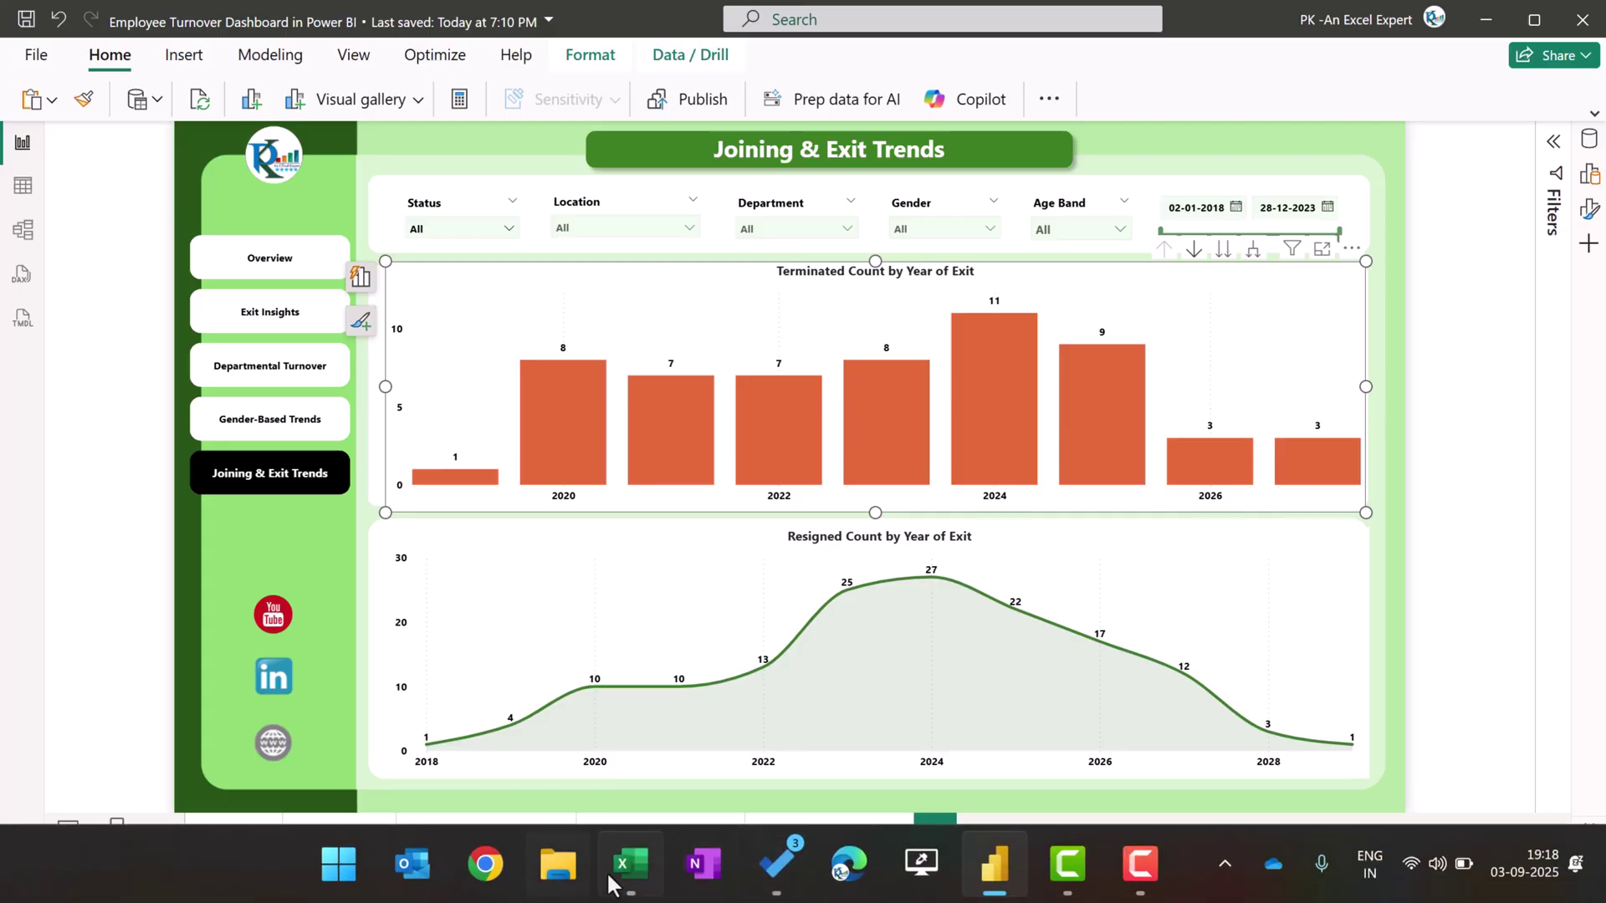
click(628, 885)
Review the Data sheet's Employee ID values and headers through Department and Location.
click(329, 332)
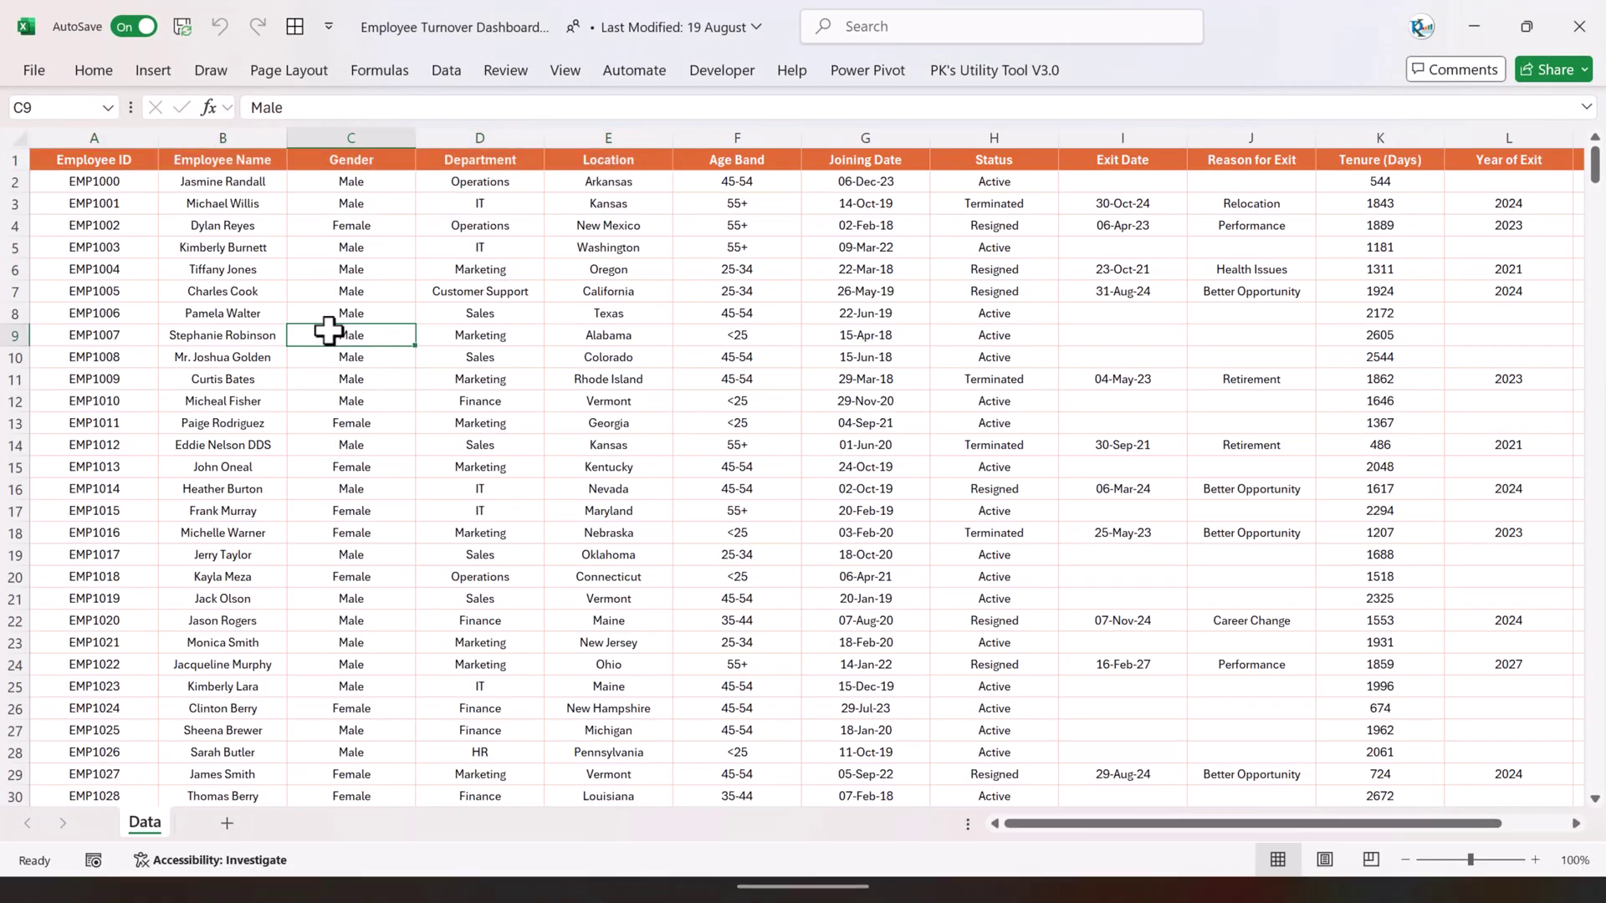
click(84, 159)
drag(107, 159, 104, 289)
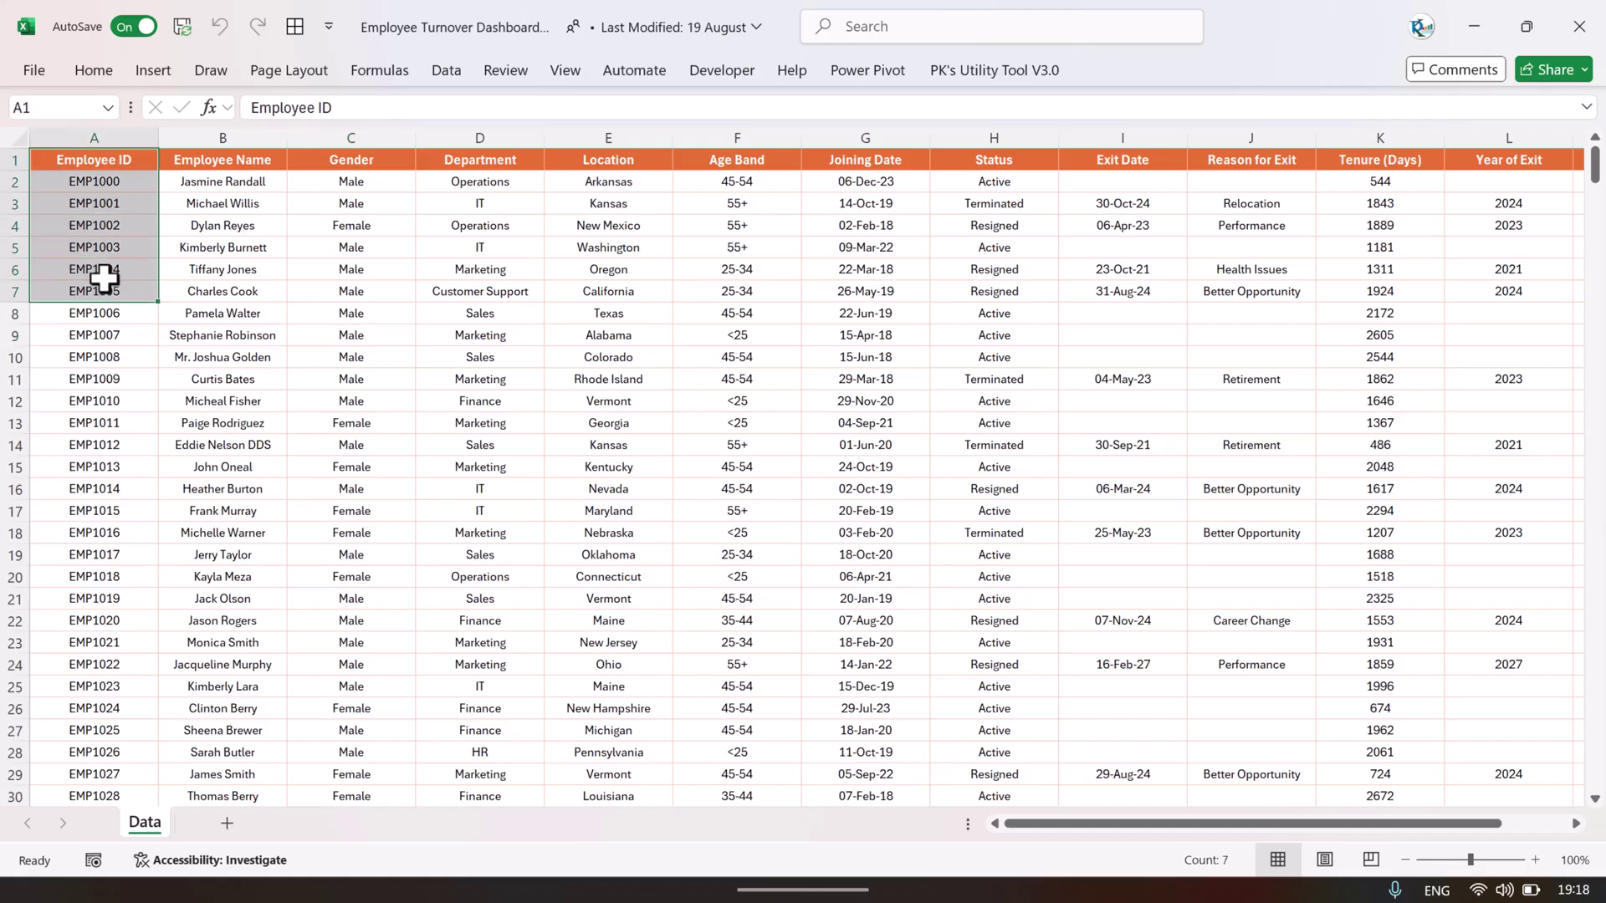
drag(217, 163, 212, 230)
click(352, 160)
click(480, 160)
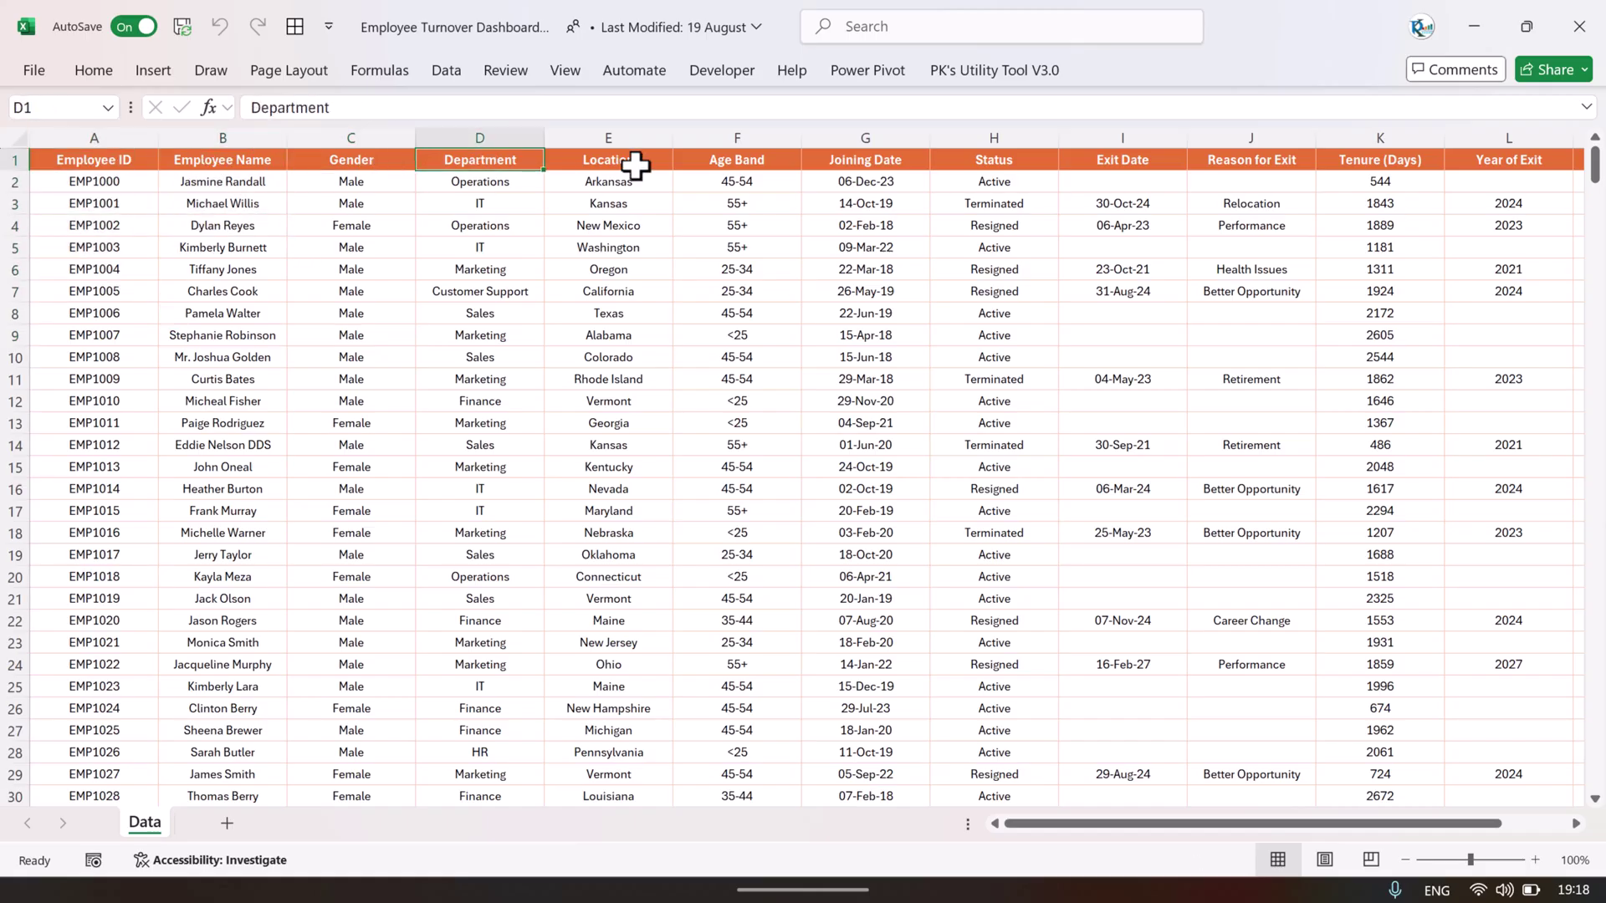
click(608, 160)
Look over the Age Band, Joining Date, Status, Exit Date, Reason for Exit, Tenure and Year of Exit columns.
drag(757, 159, 774, 269)
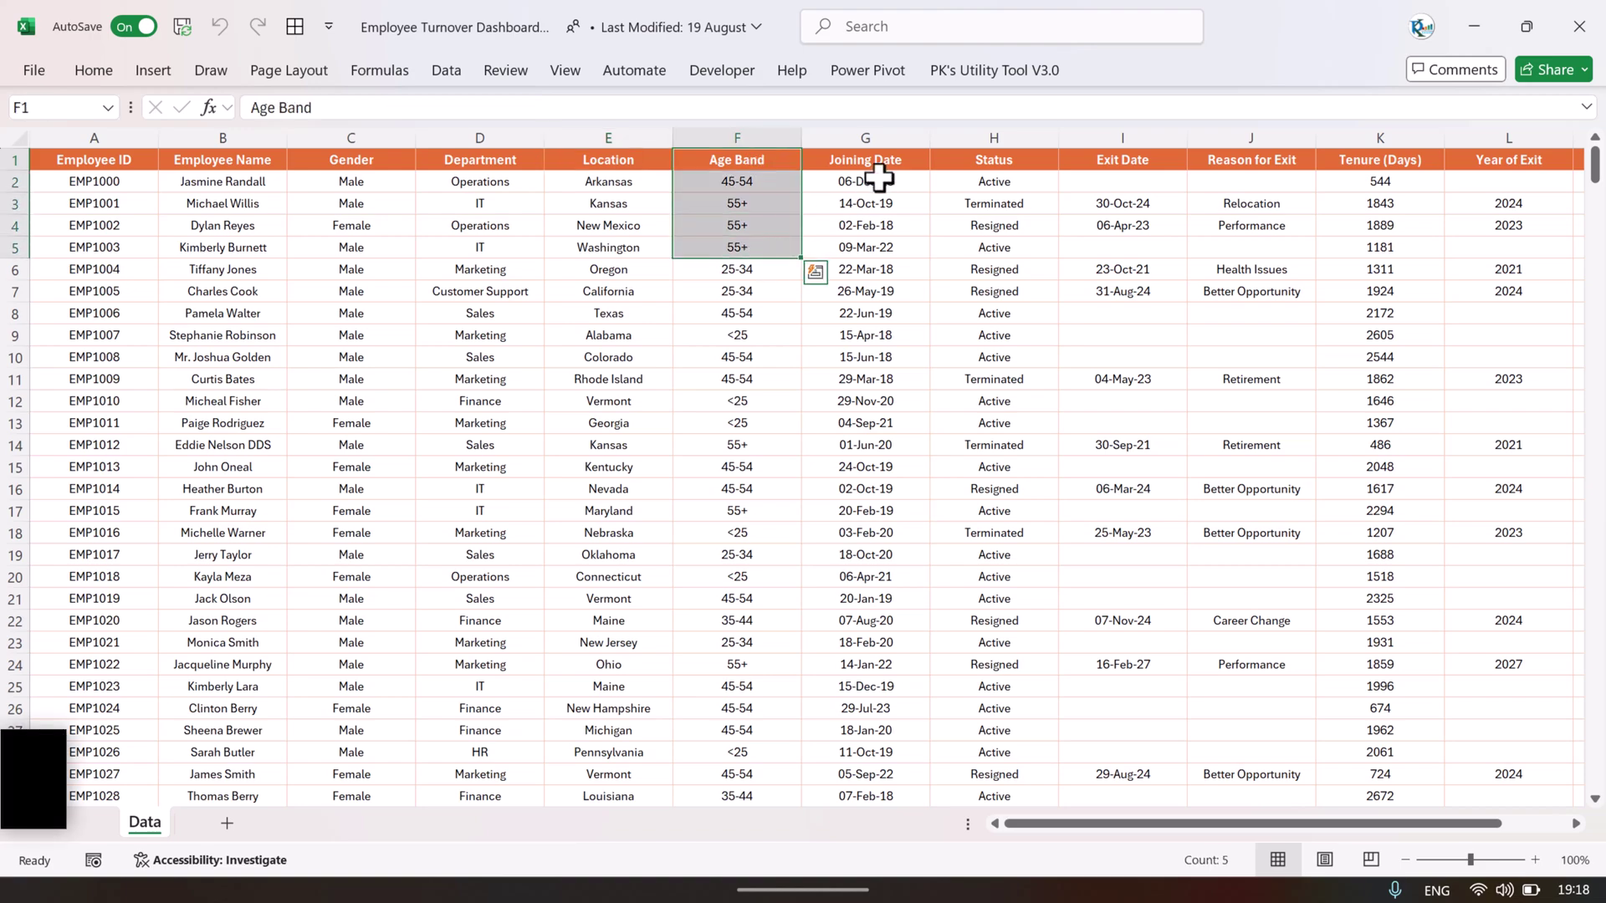
drag(868, 162, 888, 262)
drag(1000, 160, 1014, 226)
drag(1121, 161, 1129, 221)
click(1252, 155)
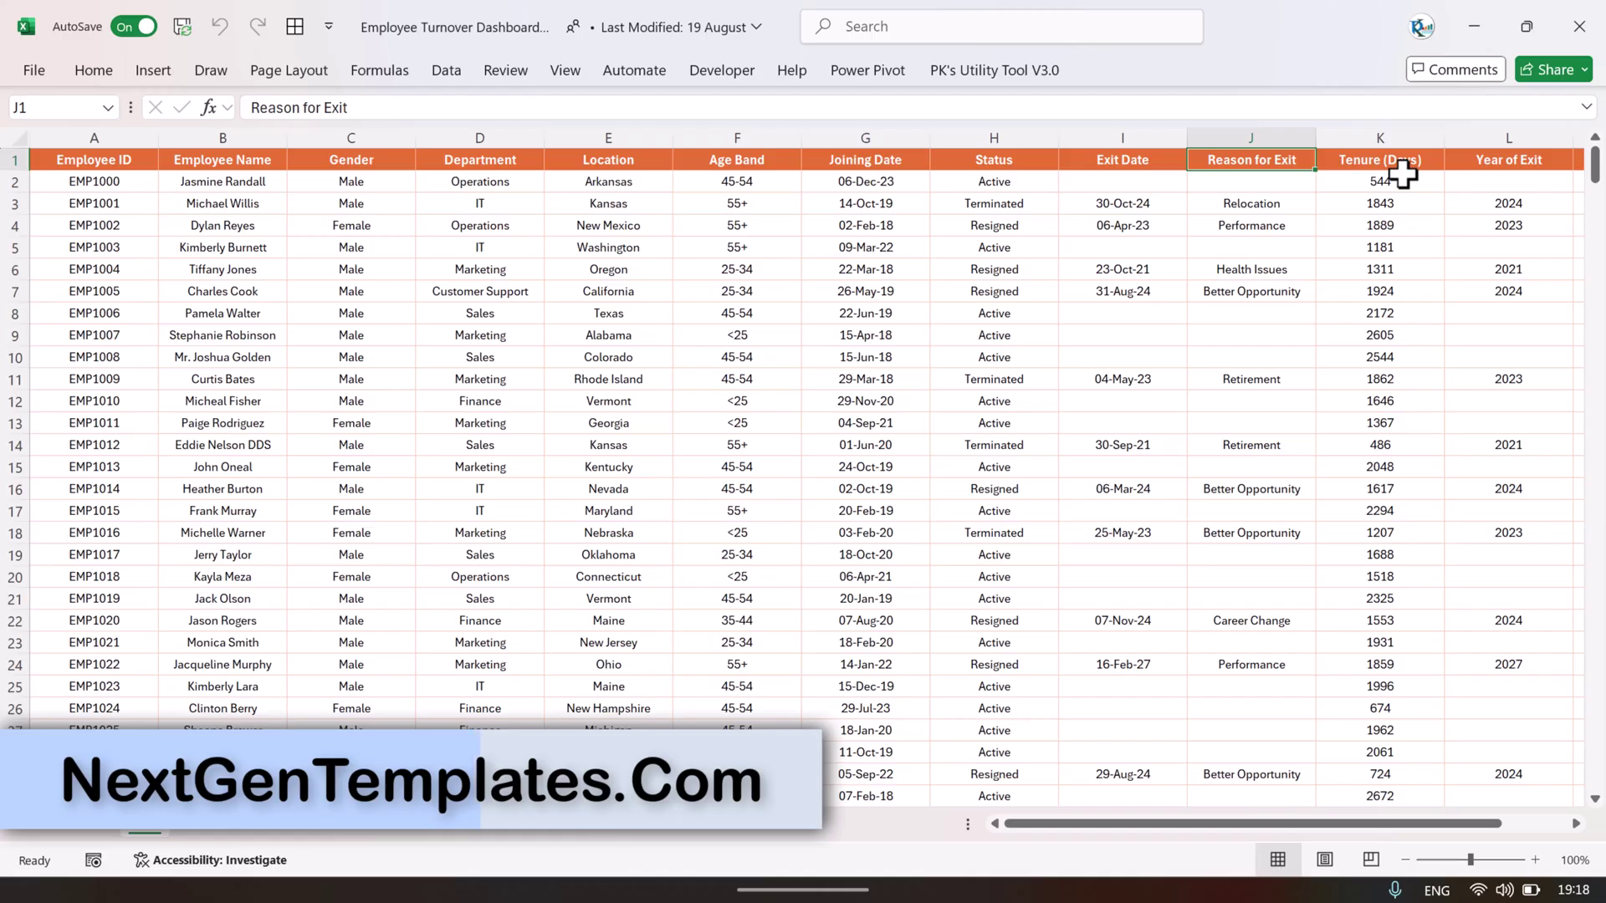
click(1403, 168)
key(Right)
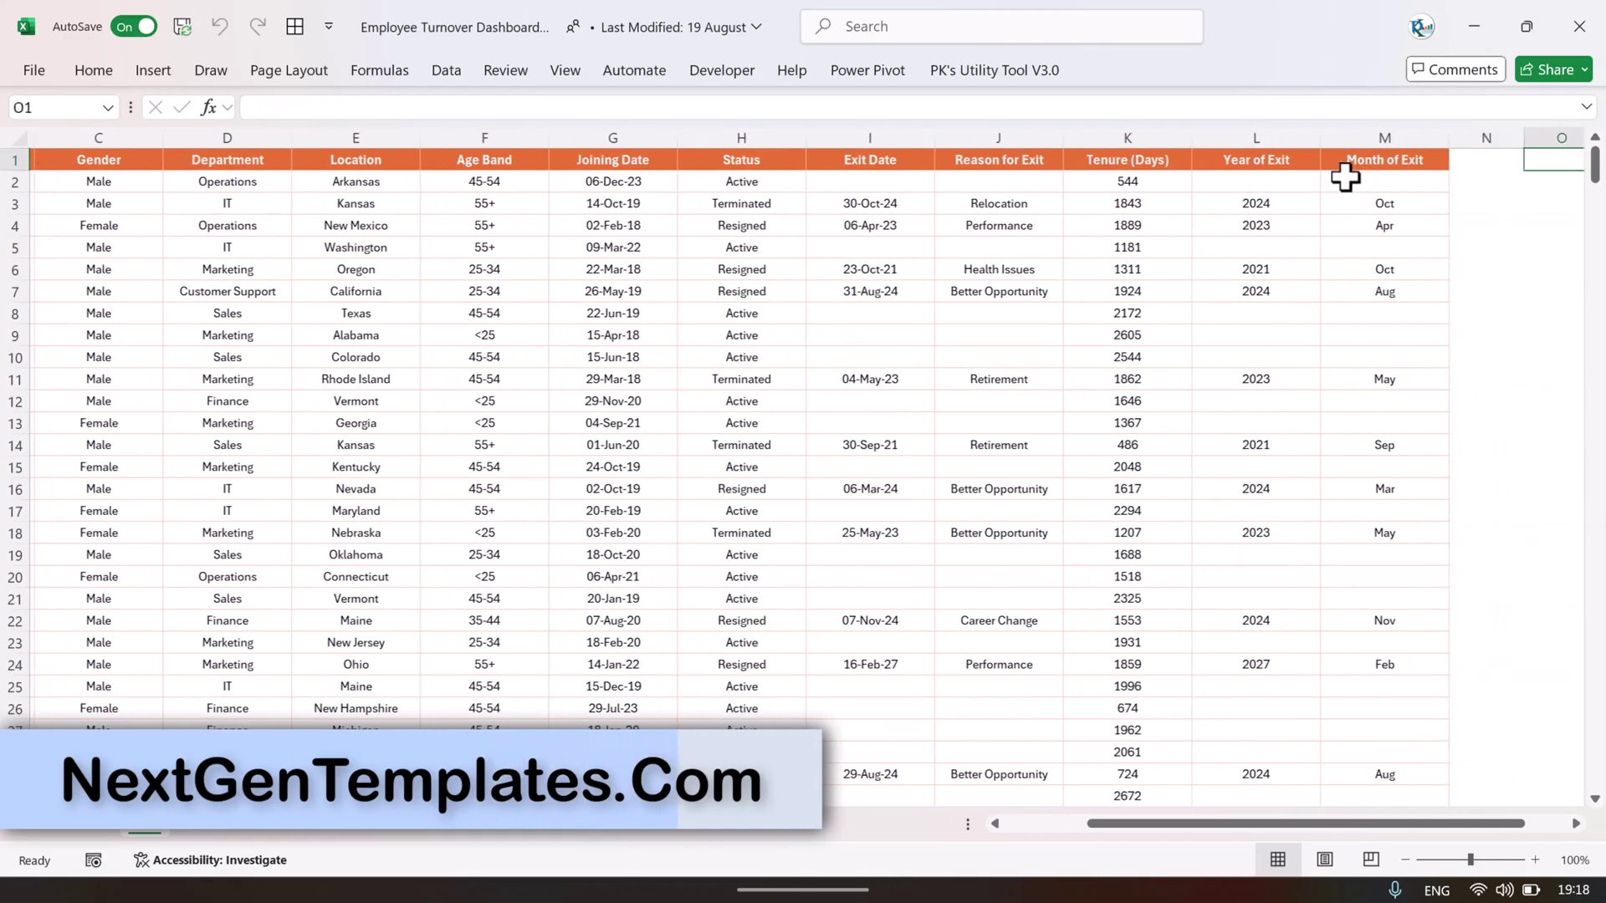
scroll(1344, 172, right, 3)
drag(1122, 204, 1132, 294)
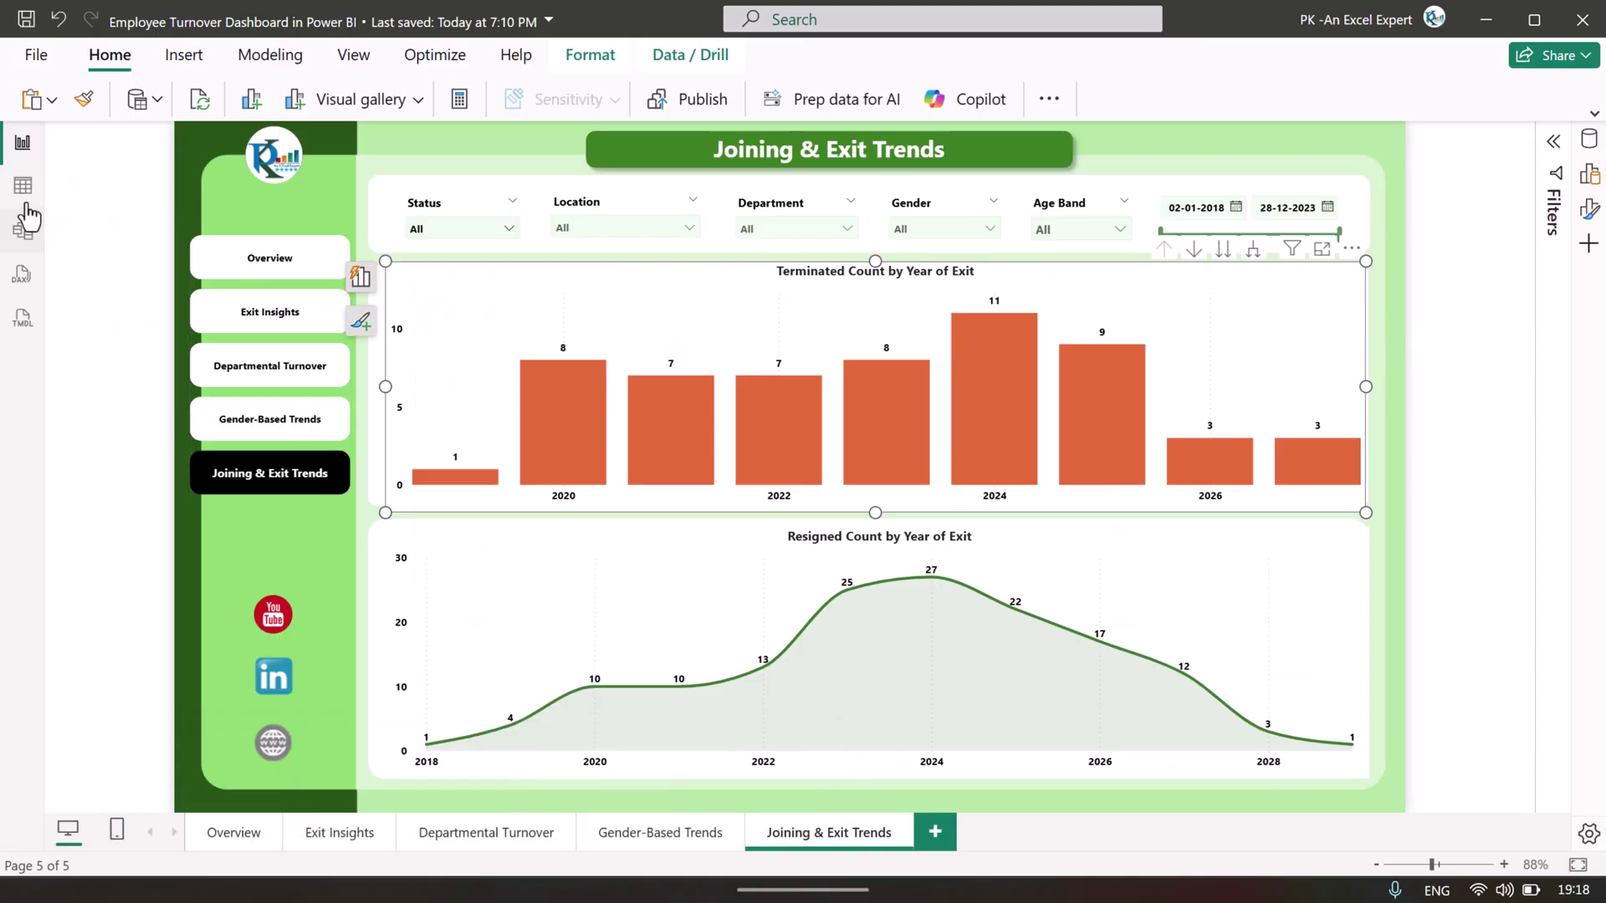
In Table view, expand the Data and KeyMeasures field lists and widen the Data pane.
click(22, 186)
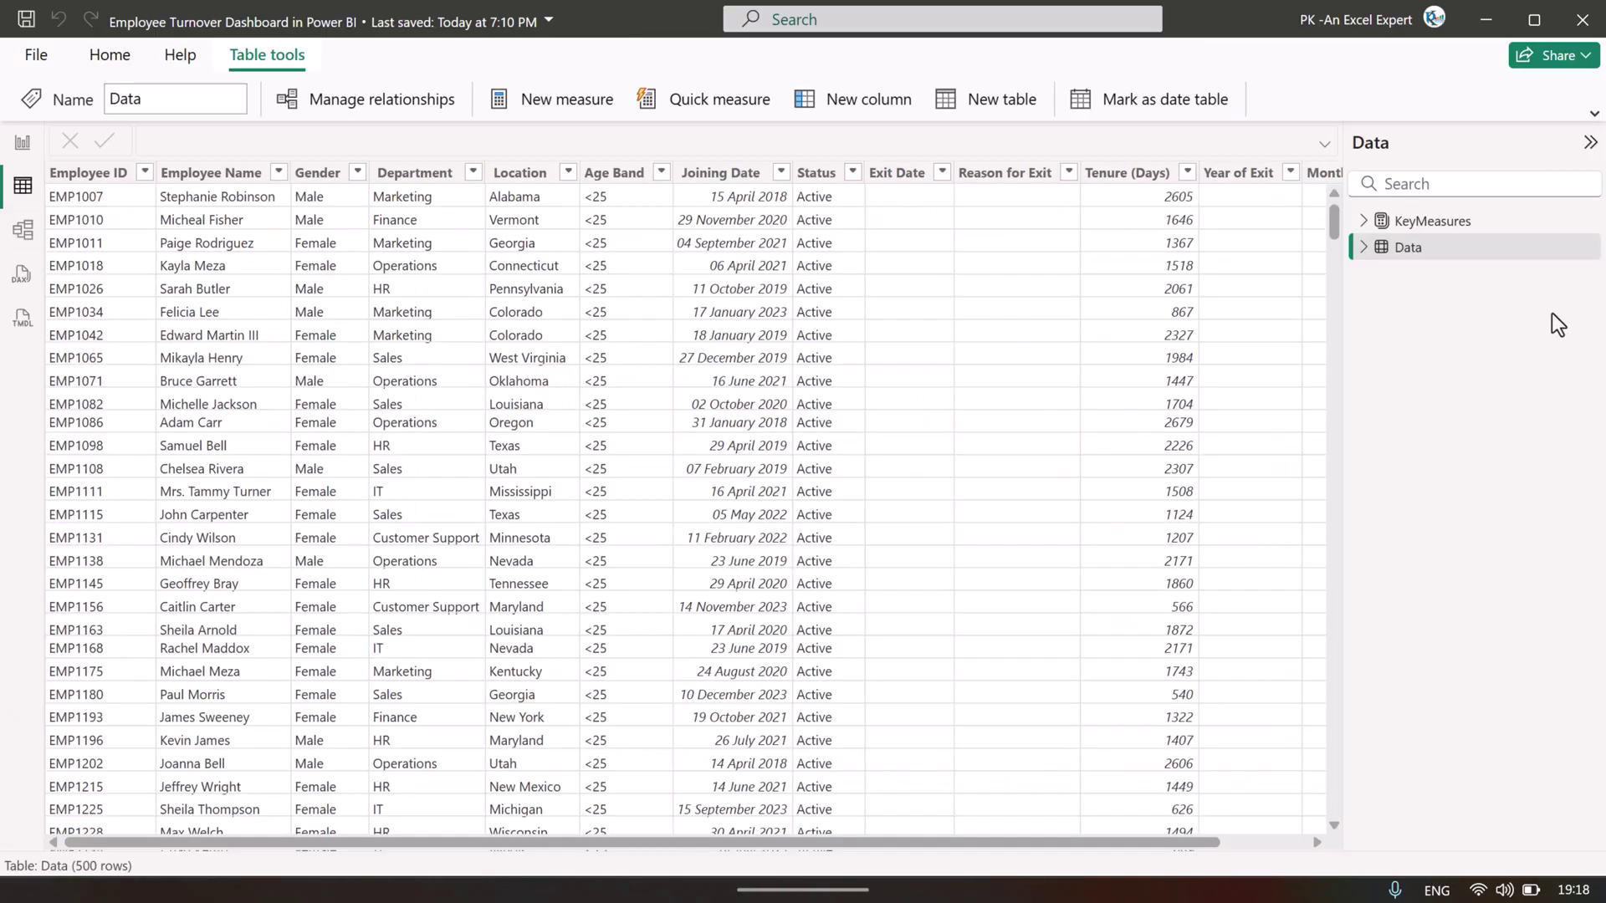
click(1363, 248)
drag(386, 841, 244, 796)
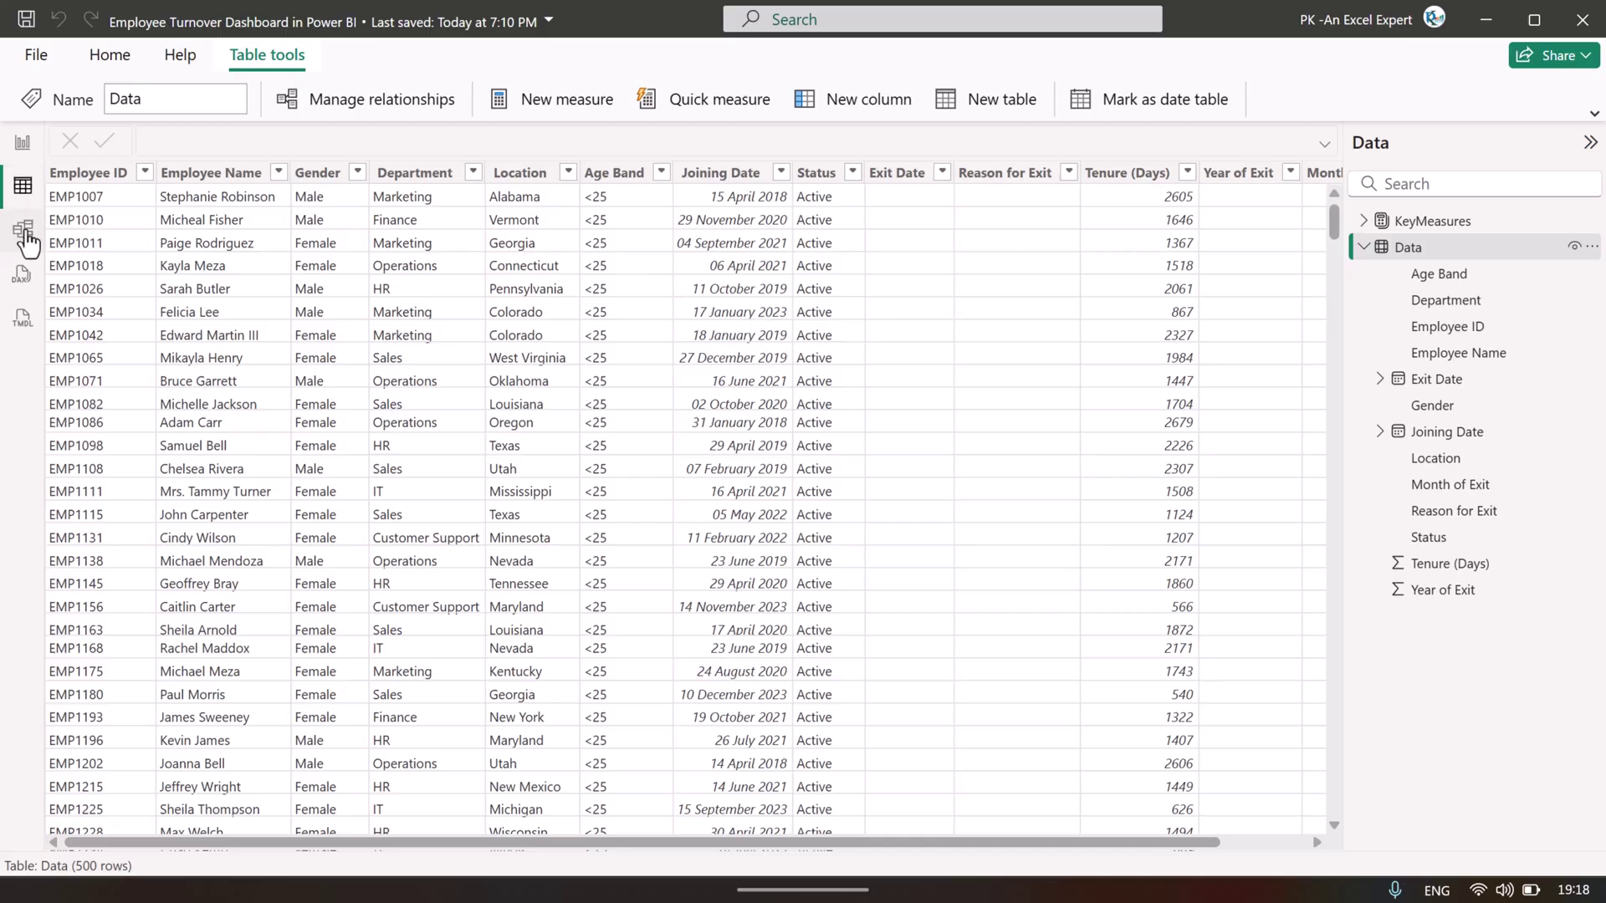
click(16, 228)
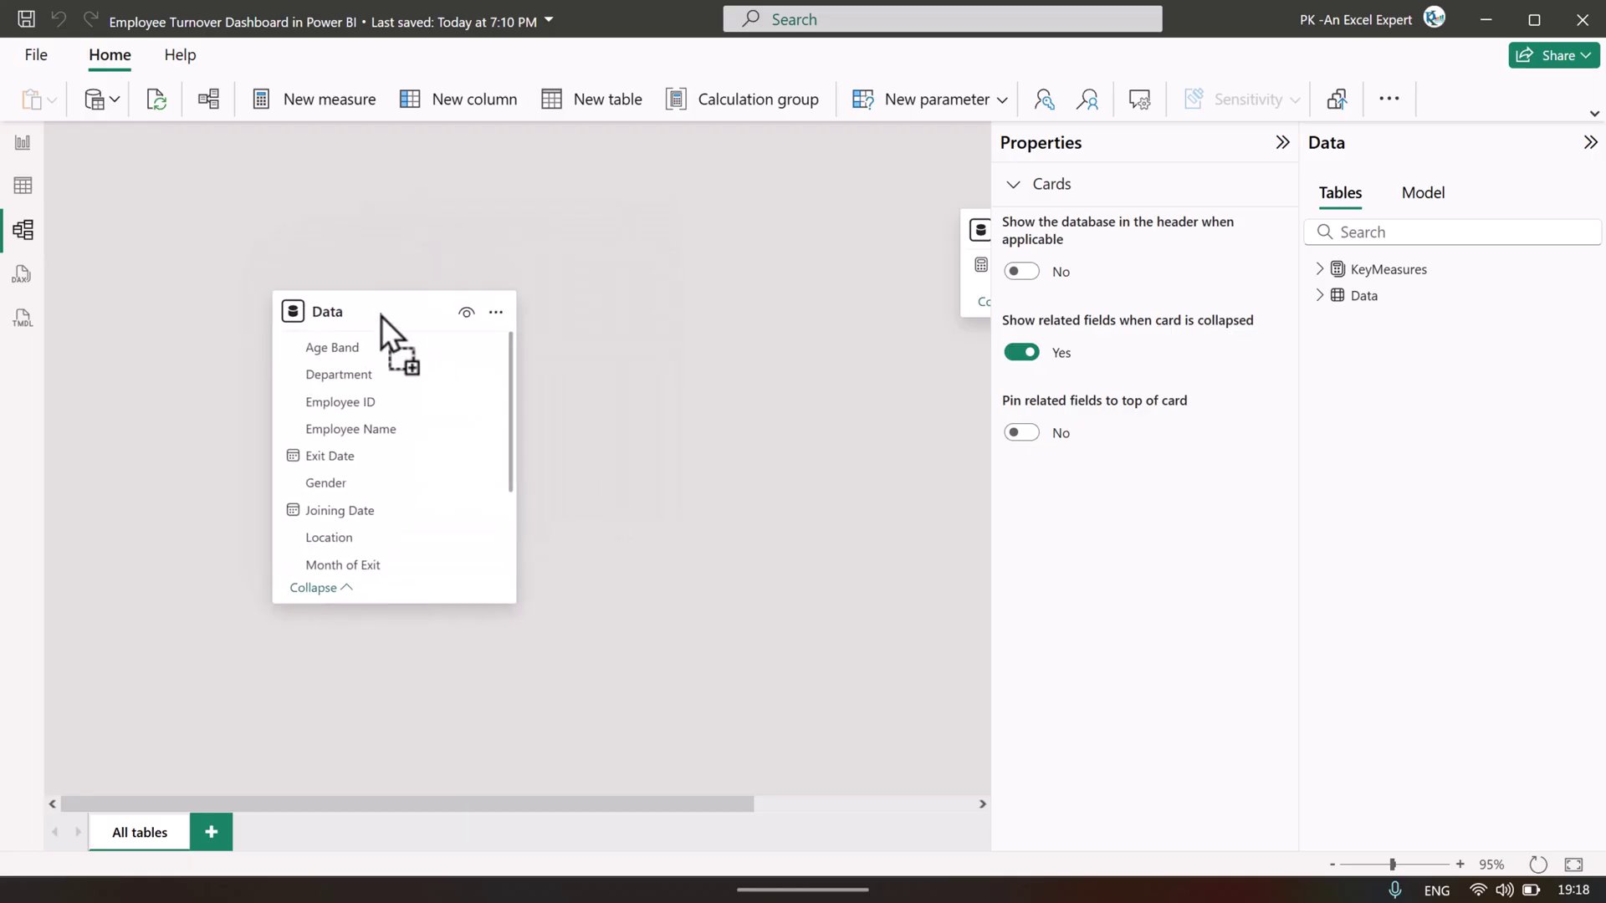
click(23, 142)
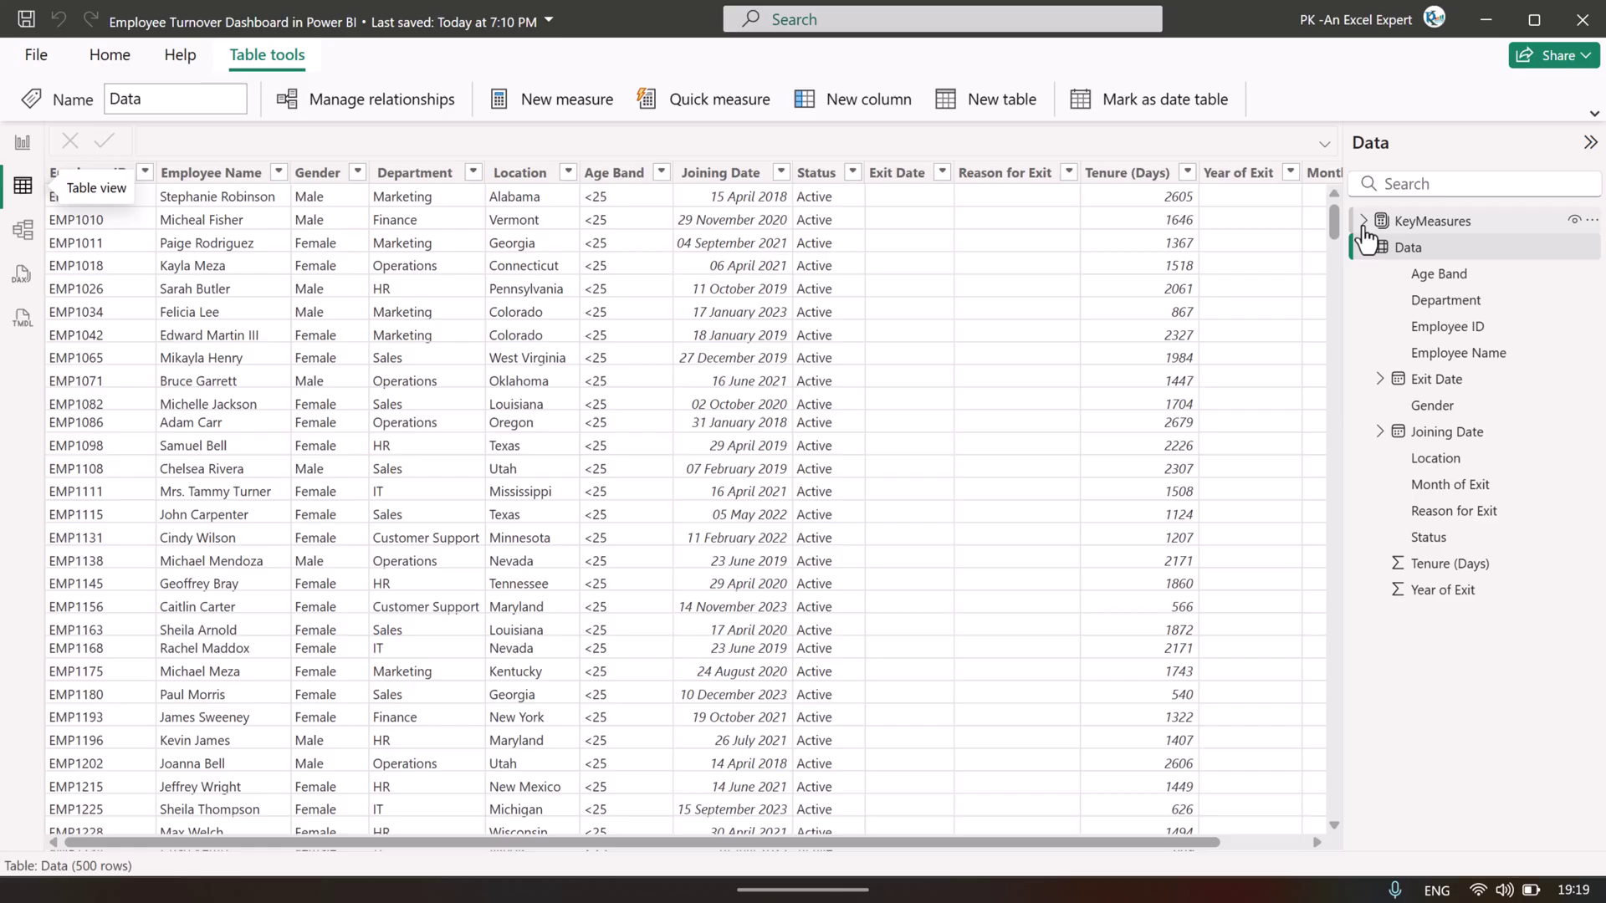
click(1363, 221)
drag(1345, 374, 1156, 374)
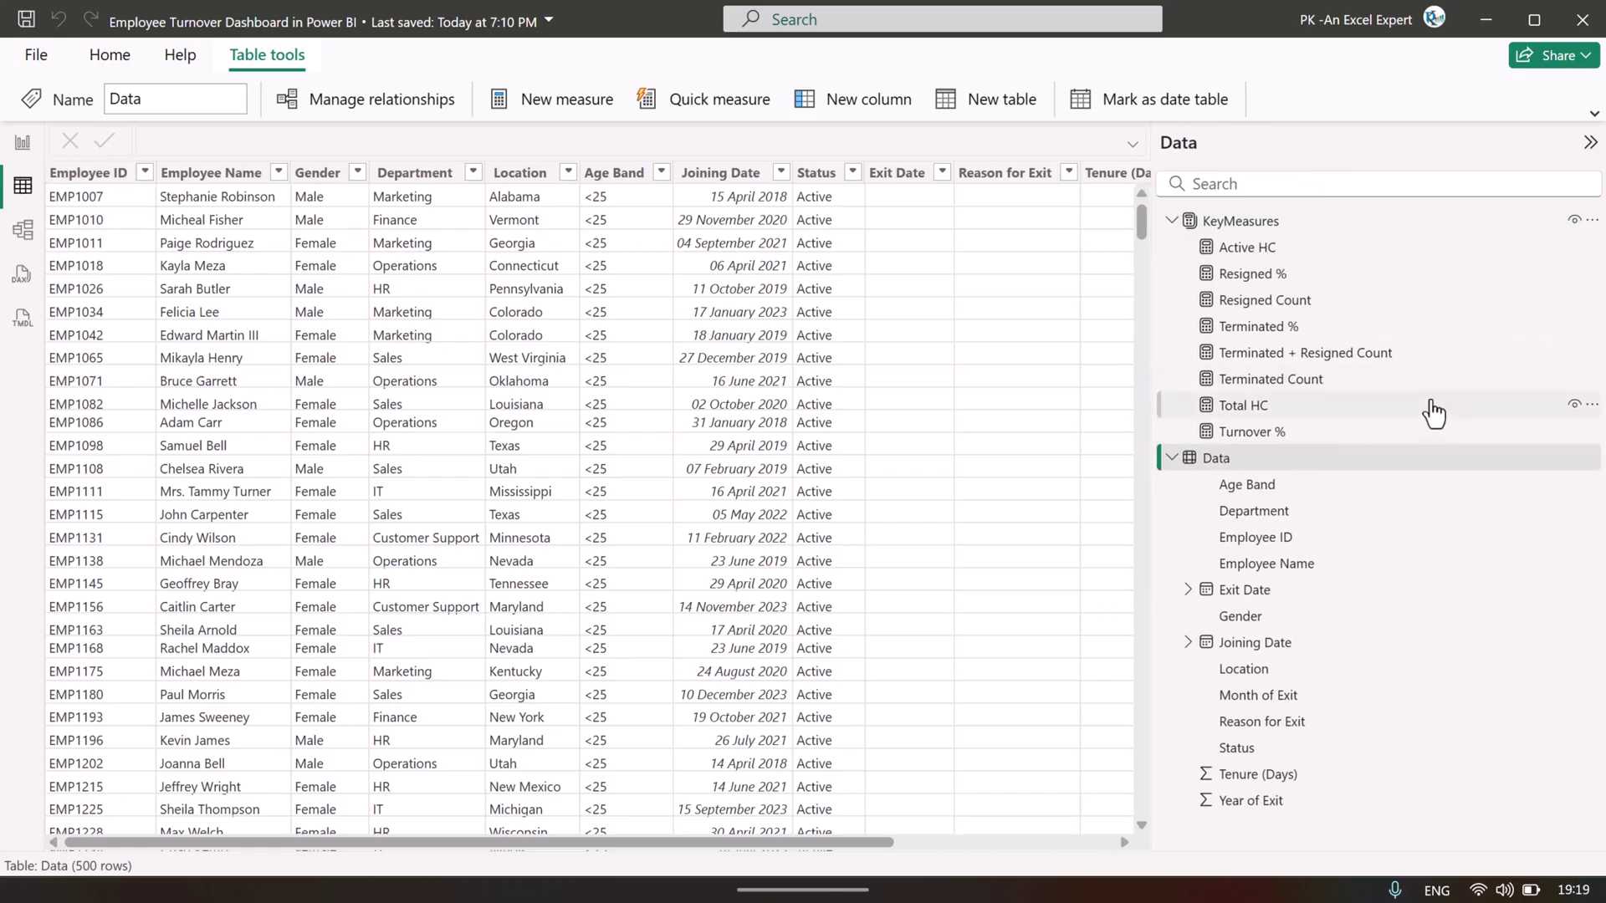
View the DAX for Total HC, Turnover %, Terminated Count, Terminated + Resigned Count, Resigned Count and Active HC.
click(1246, 407)
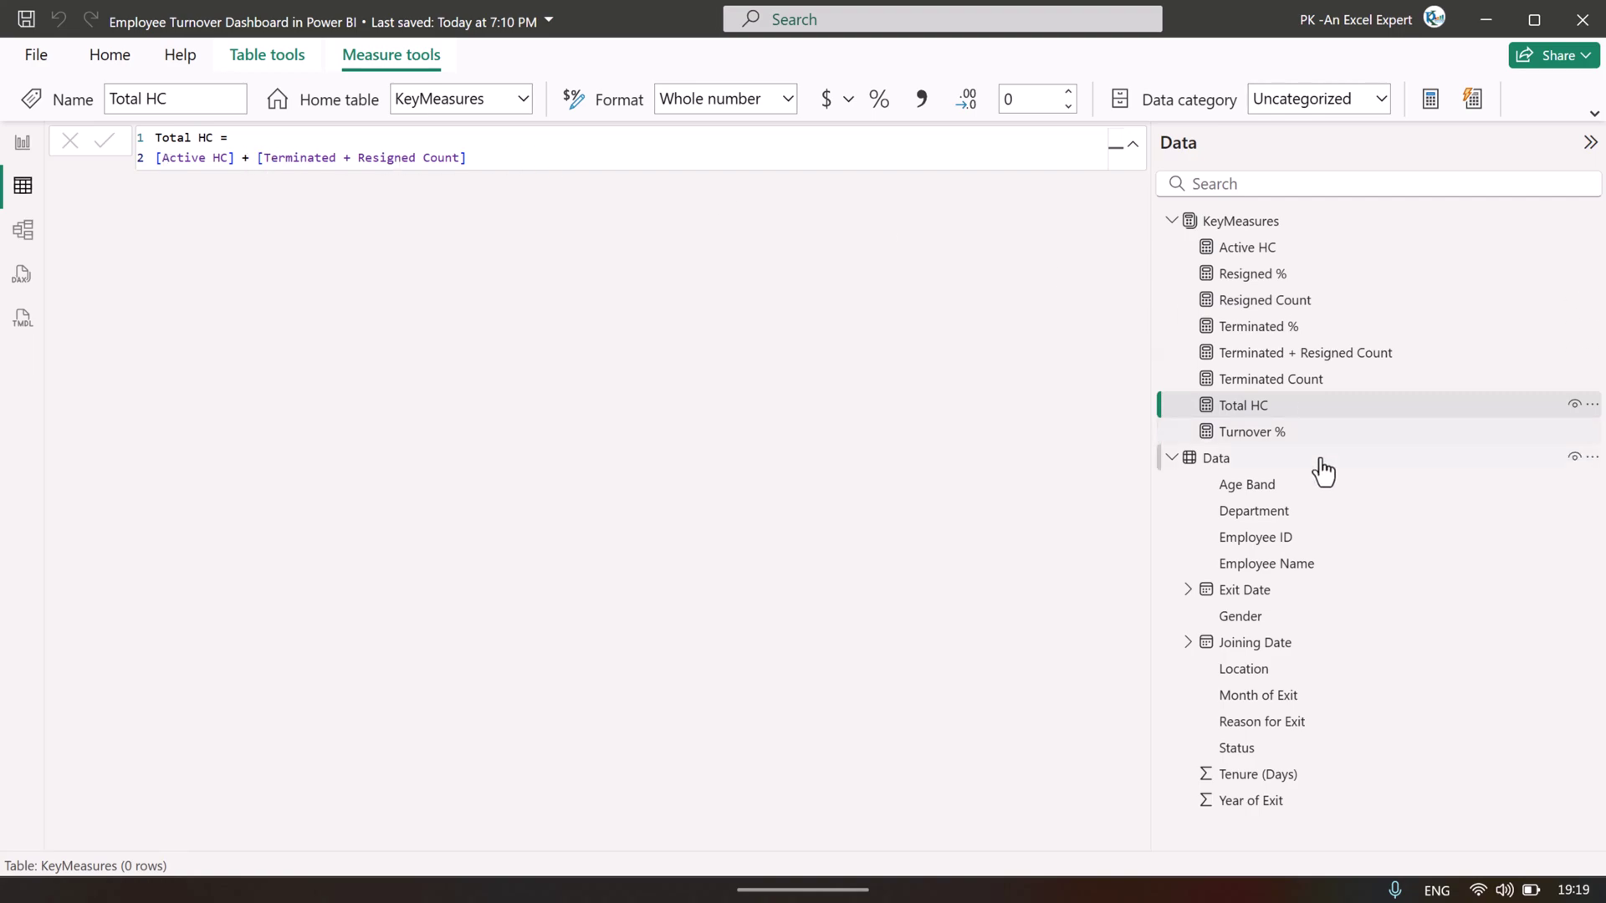
click(1249, 434)
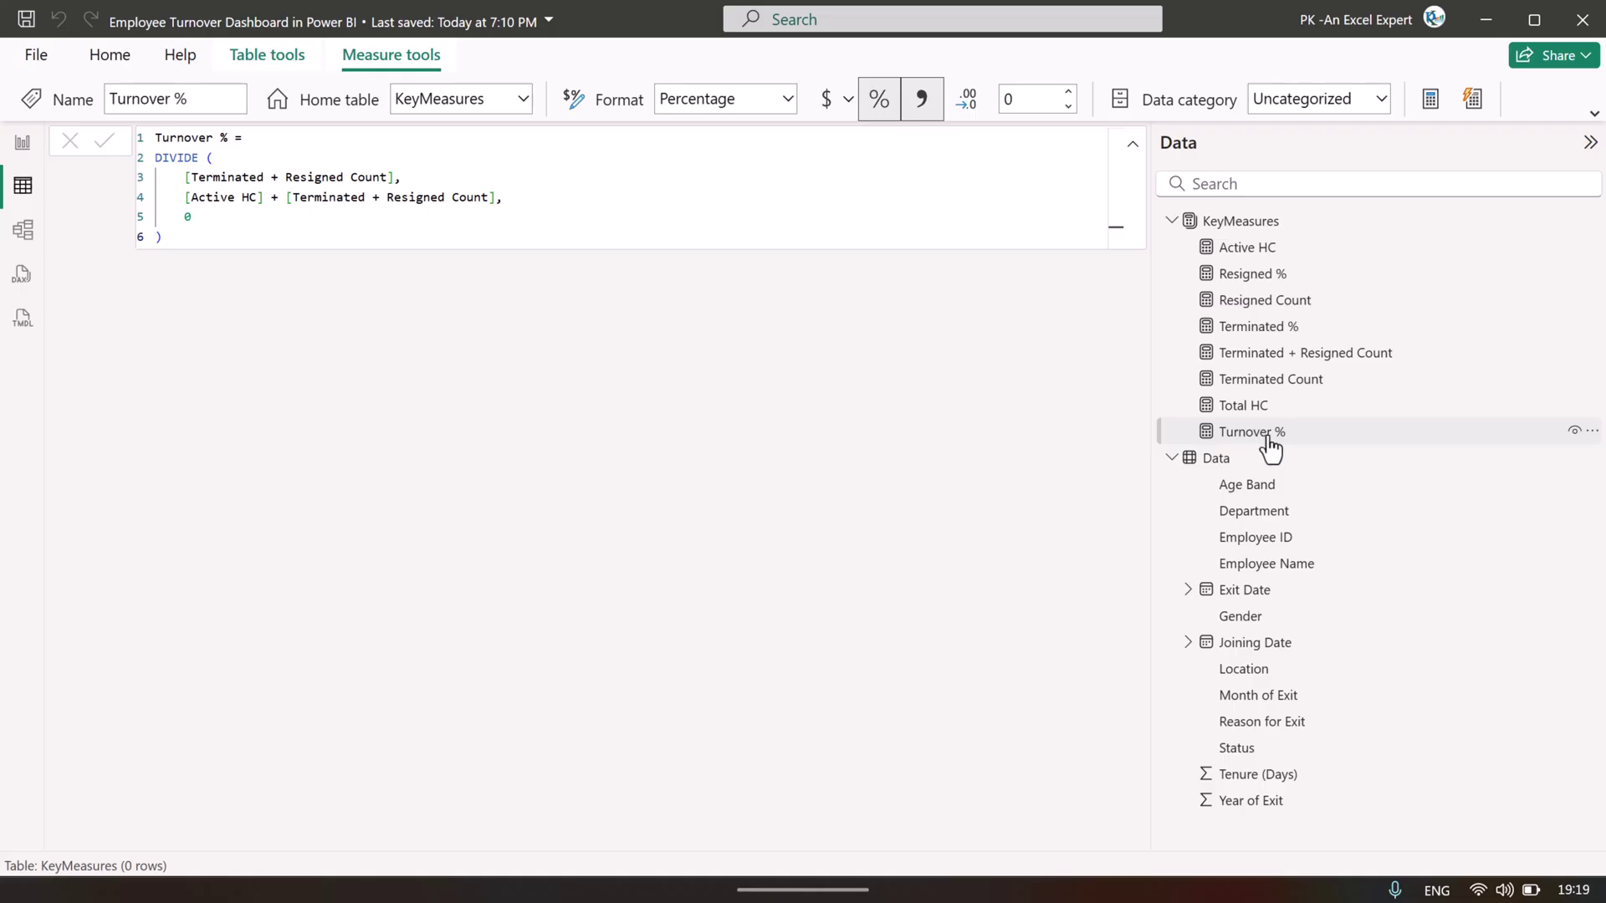
click(1292, 383)
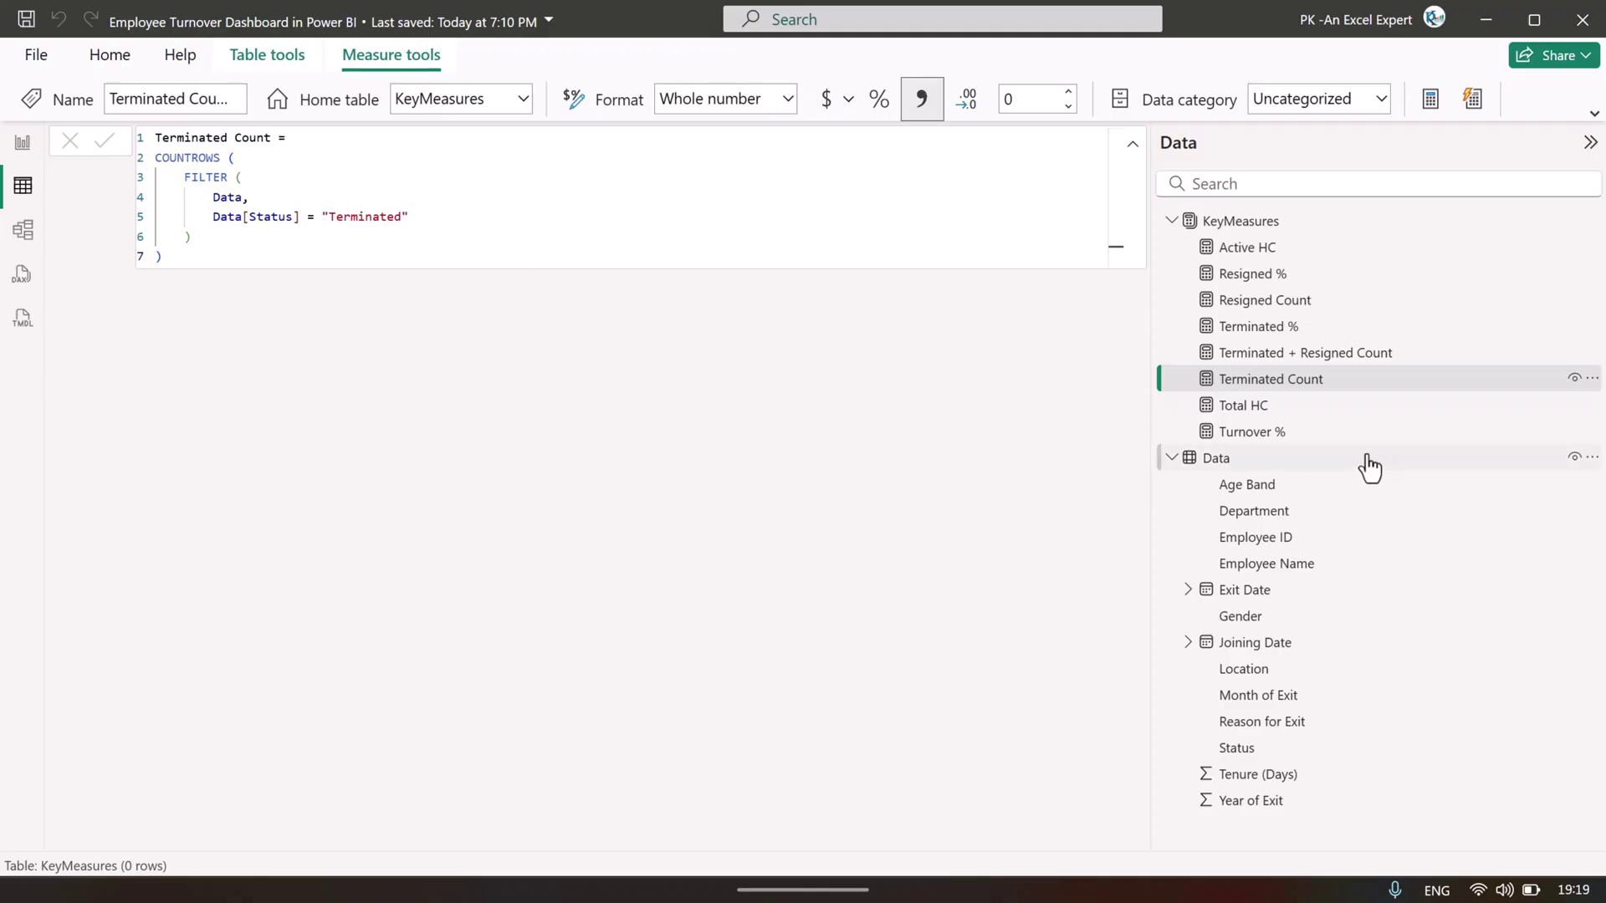
click(1320, 363)
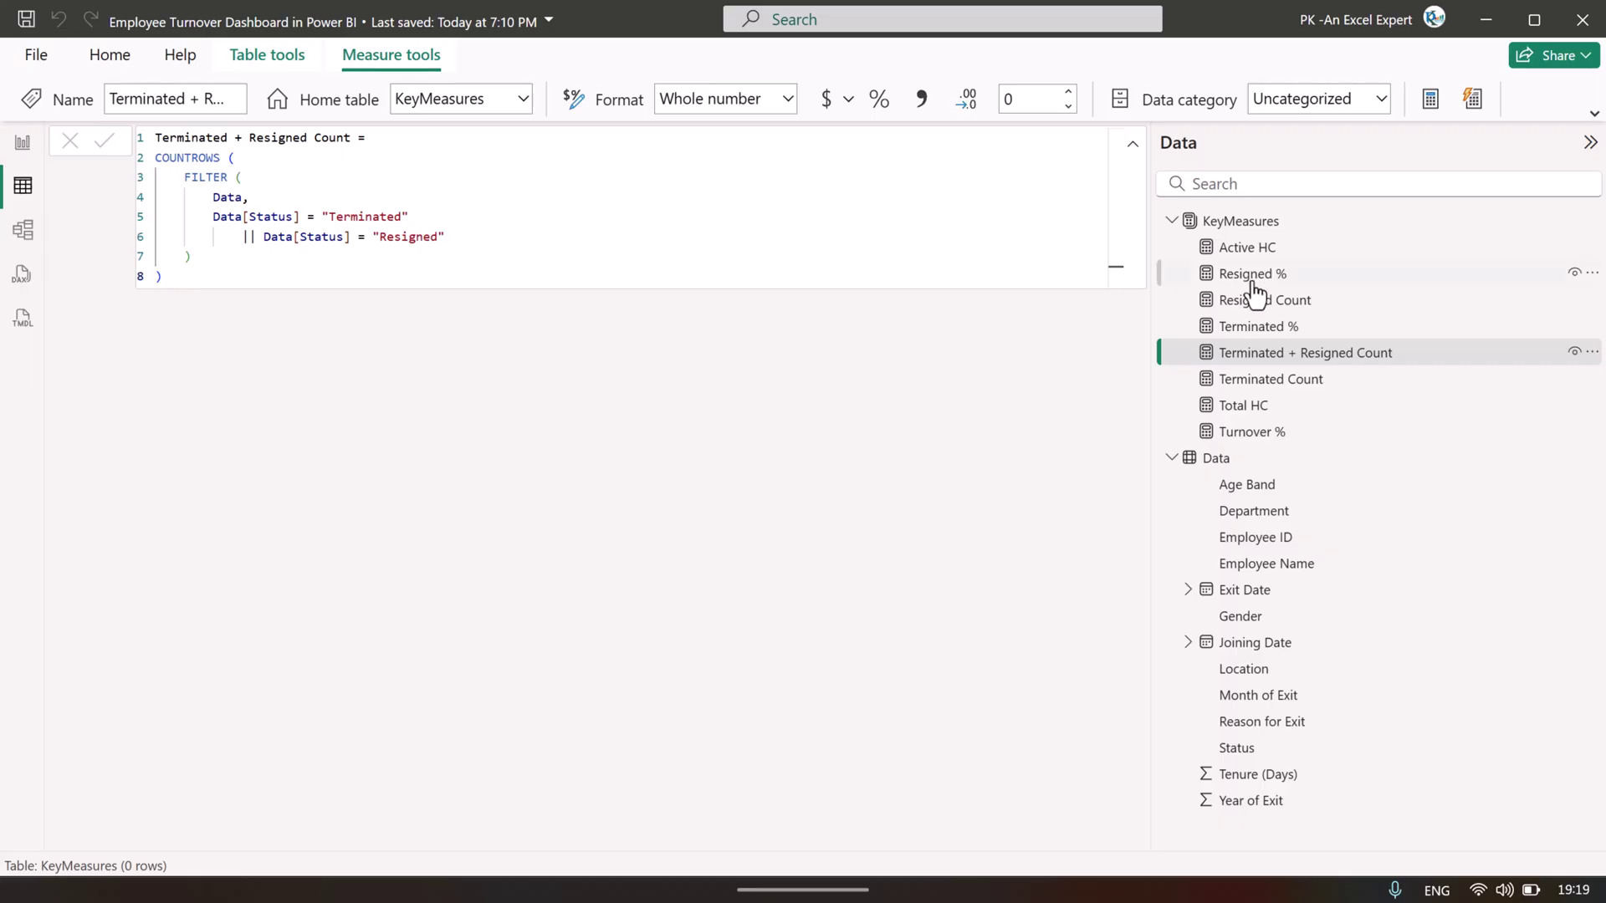
click(1280, 301)
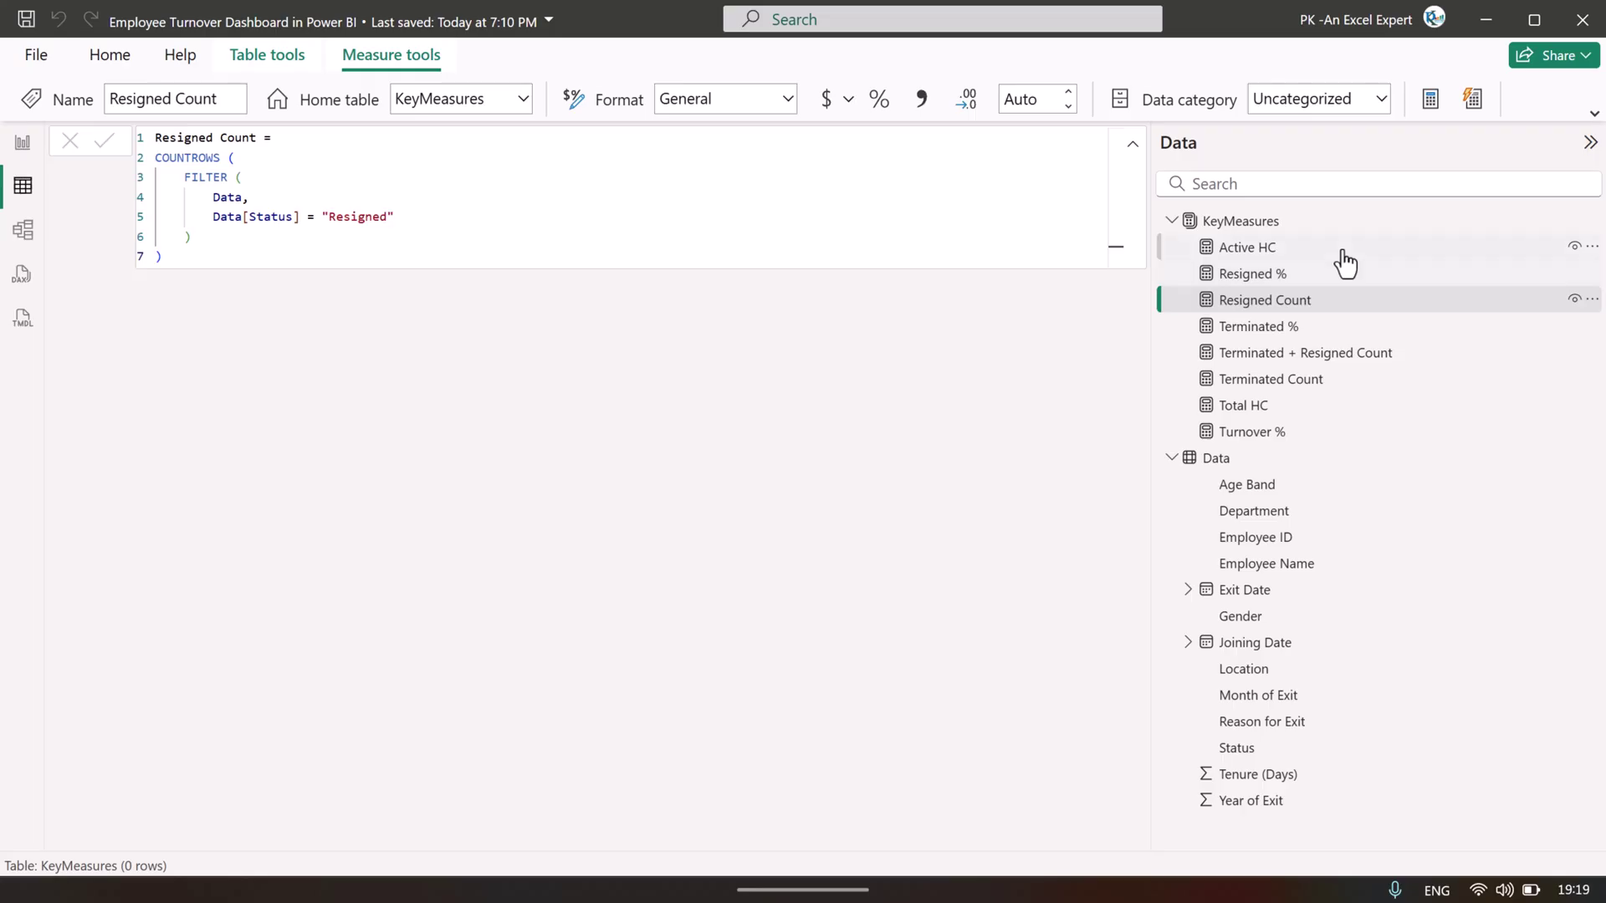
click(1256, 247)
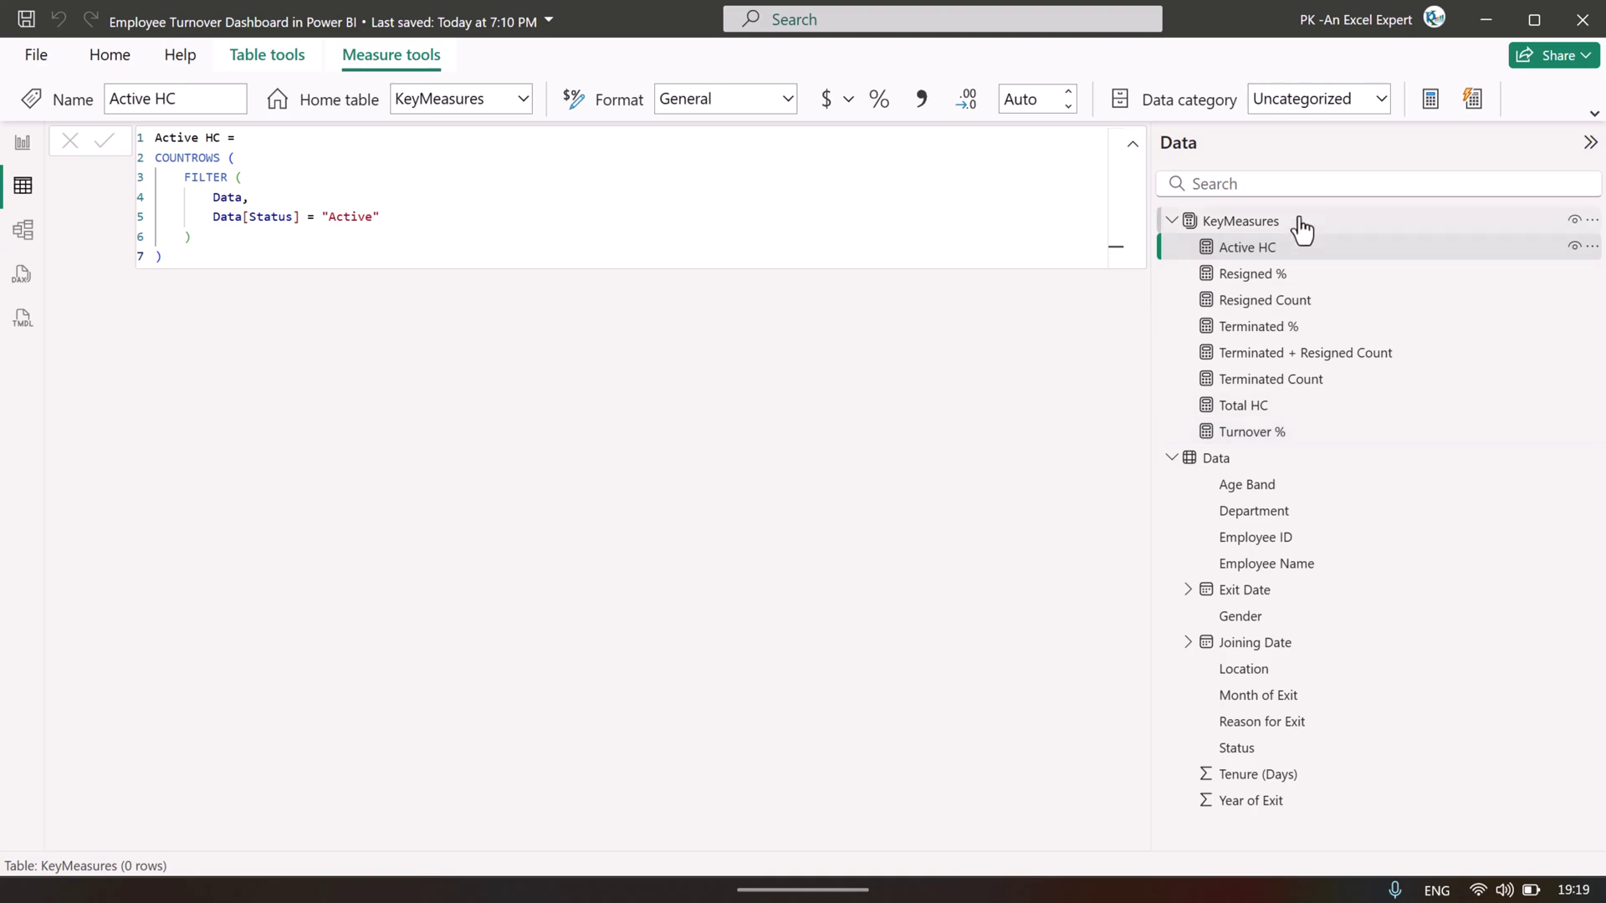
View the Resigned % and Terminated % formulas, tracing the Terminated + Resigned Count reference, then Turnover %.
click(1252, 274)
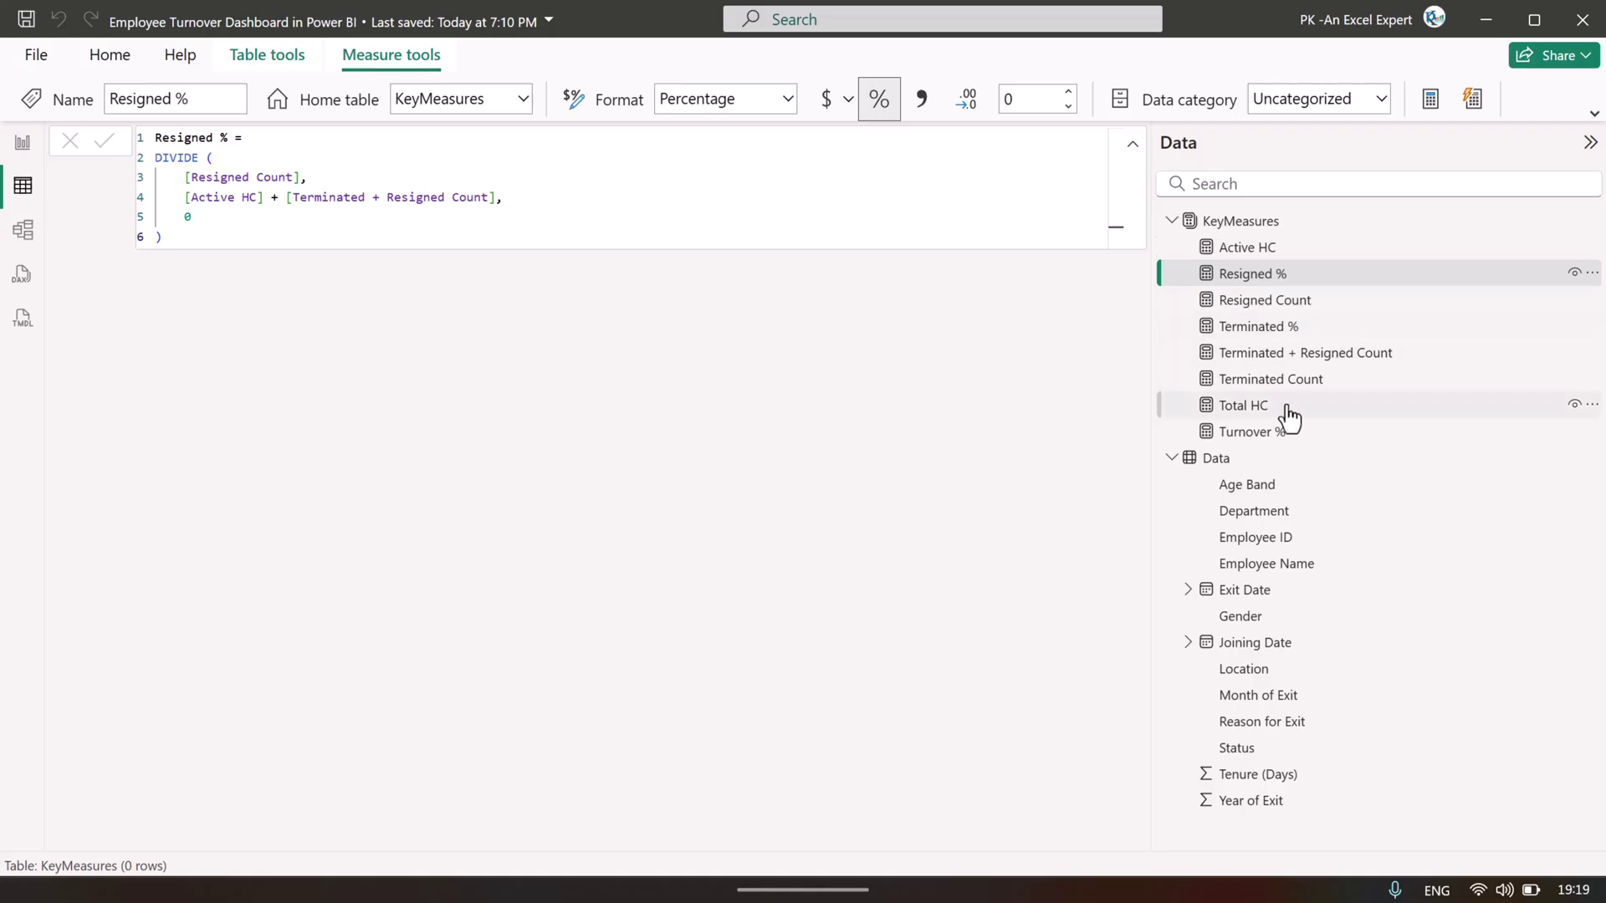
click(1299, 356)
click(1262, 326)
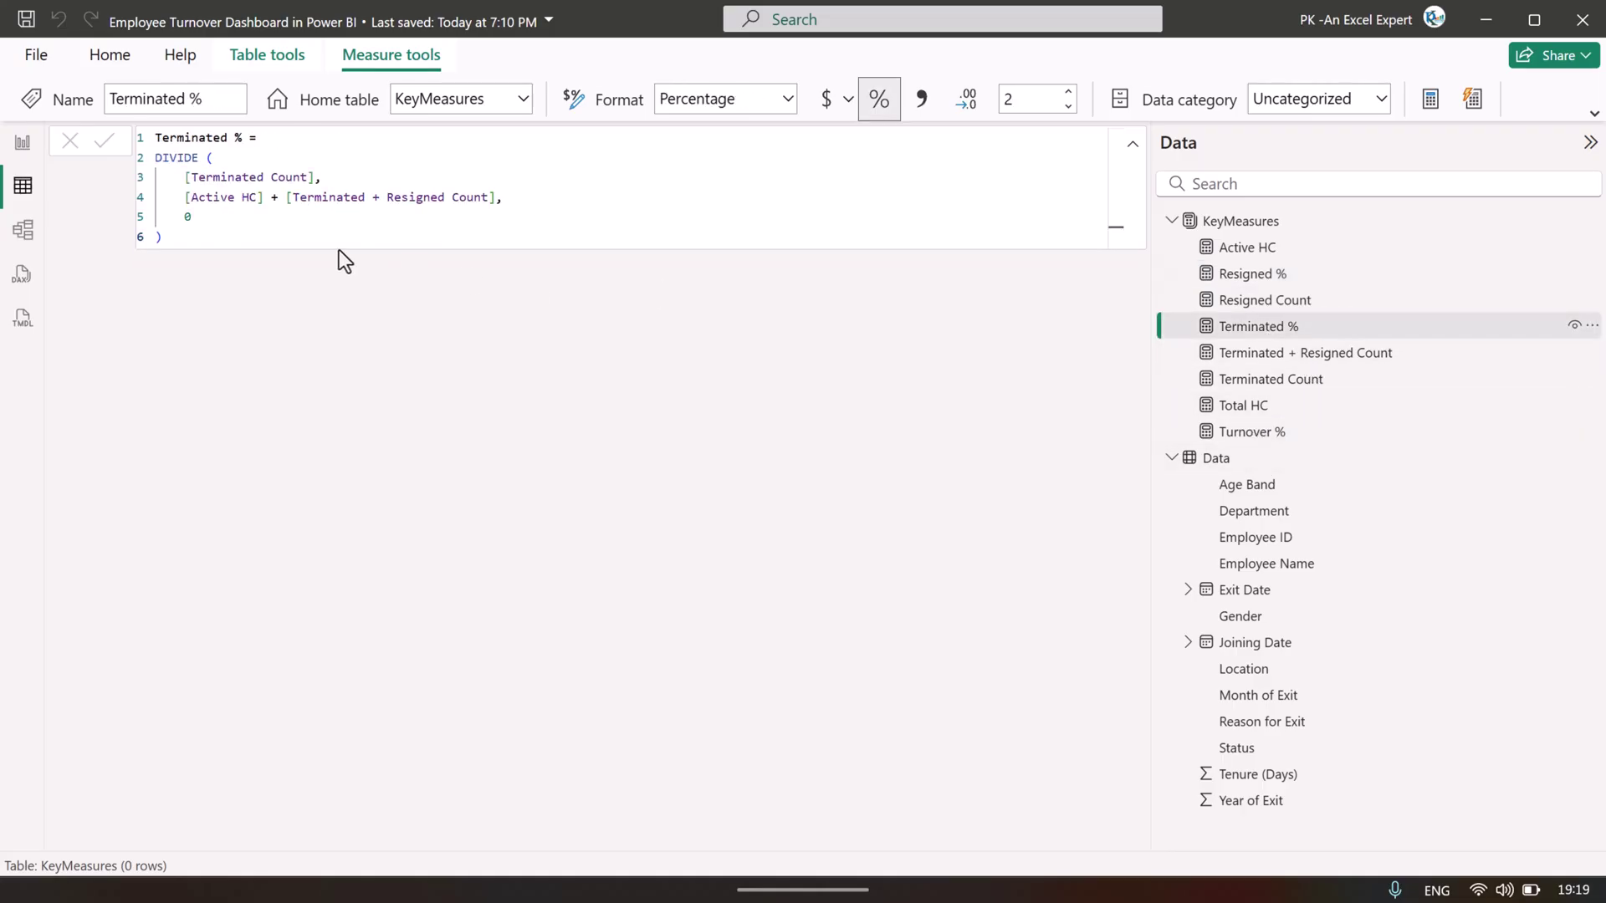
click(237, 196)
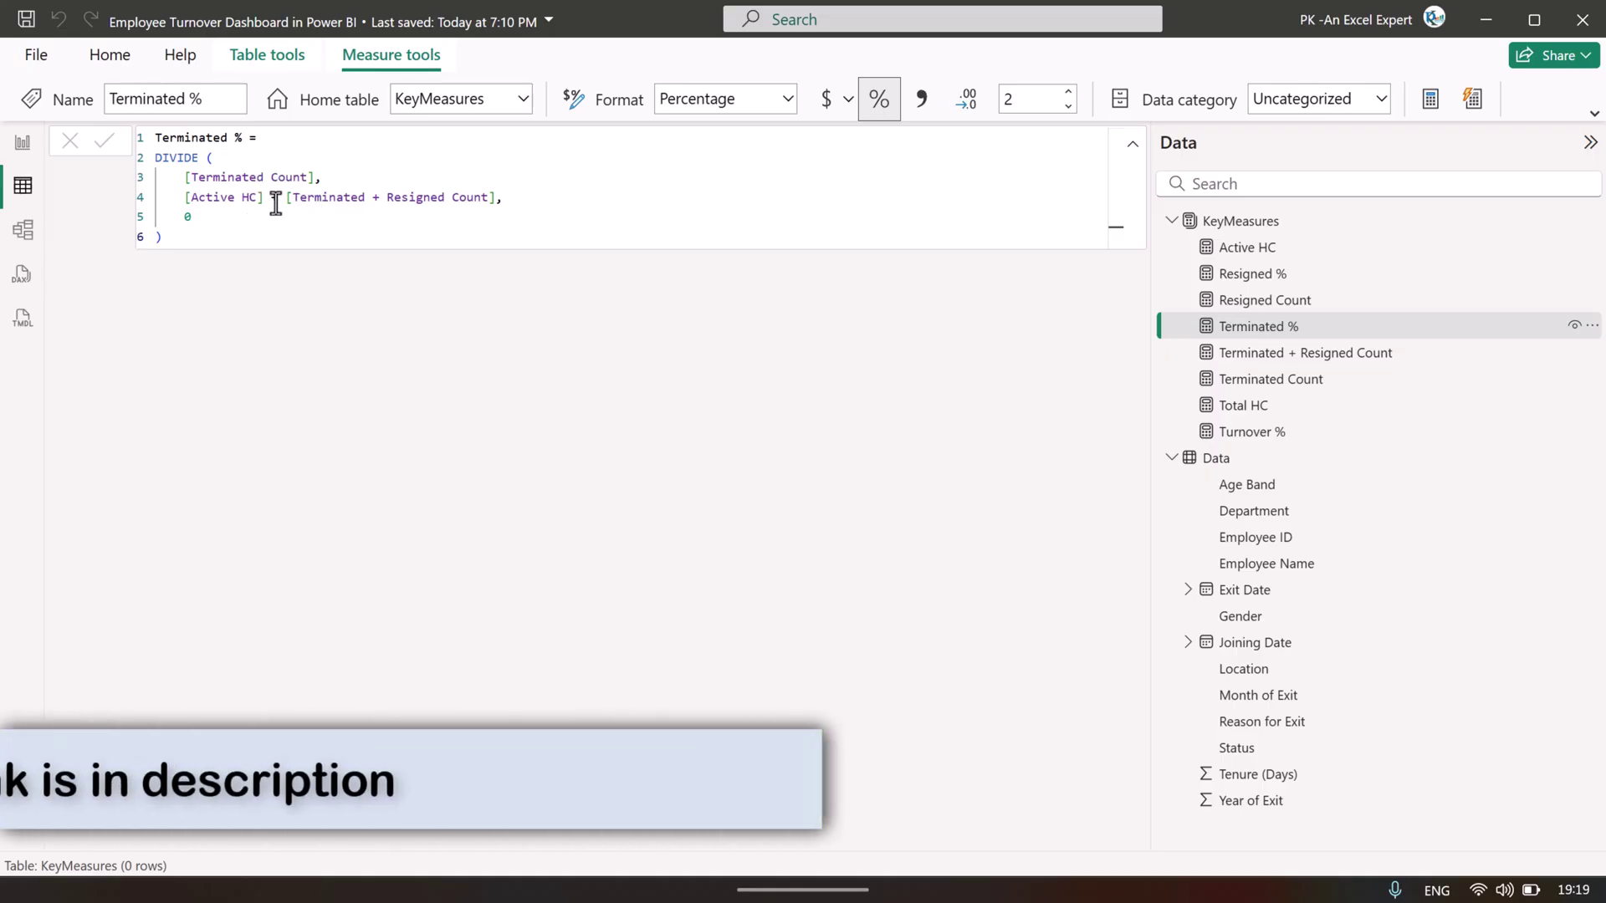
click(328, 197)
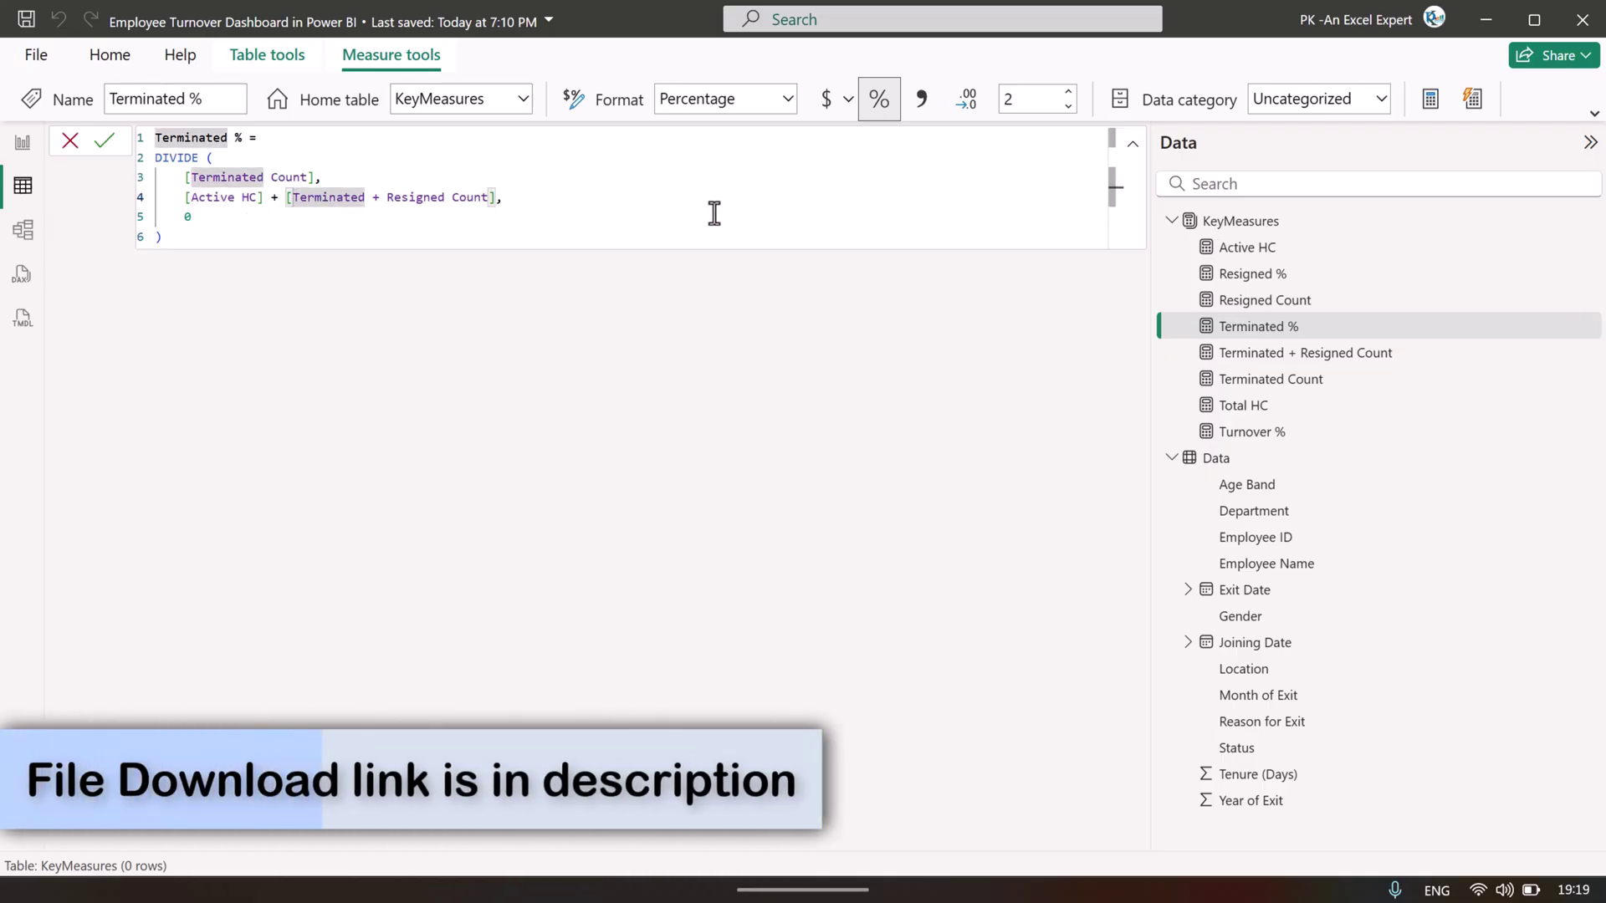
click(1246, 431)
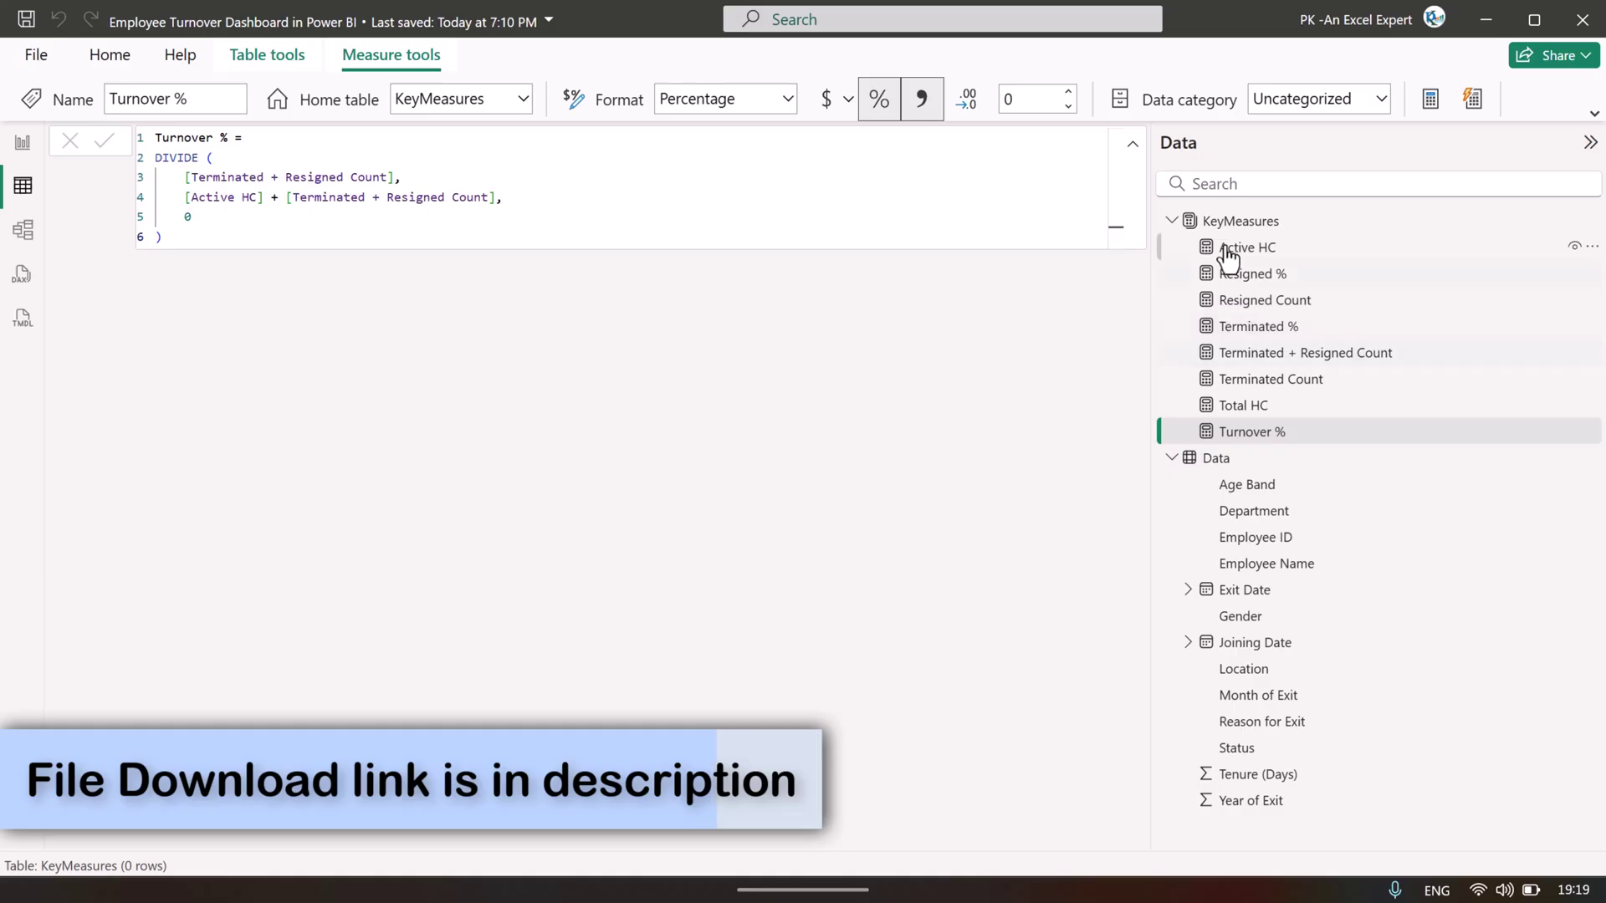
click(23, 143)
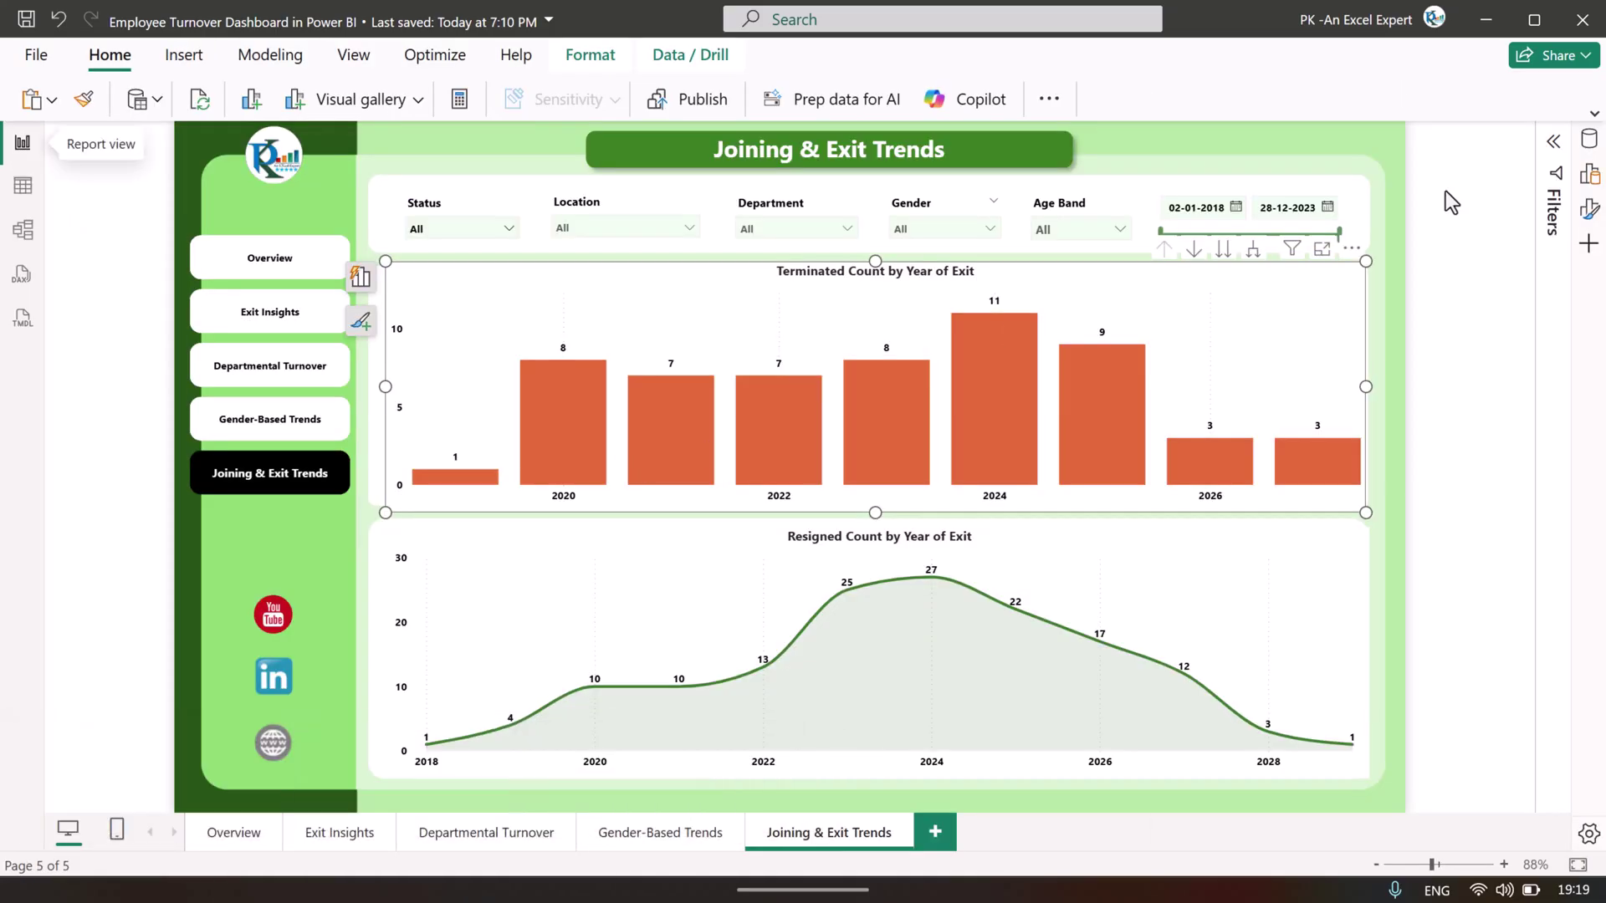
On the Overview page, move the Total HC by Reason for Exit chart up into alignment.
click(224, 836)
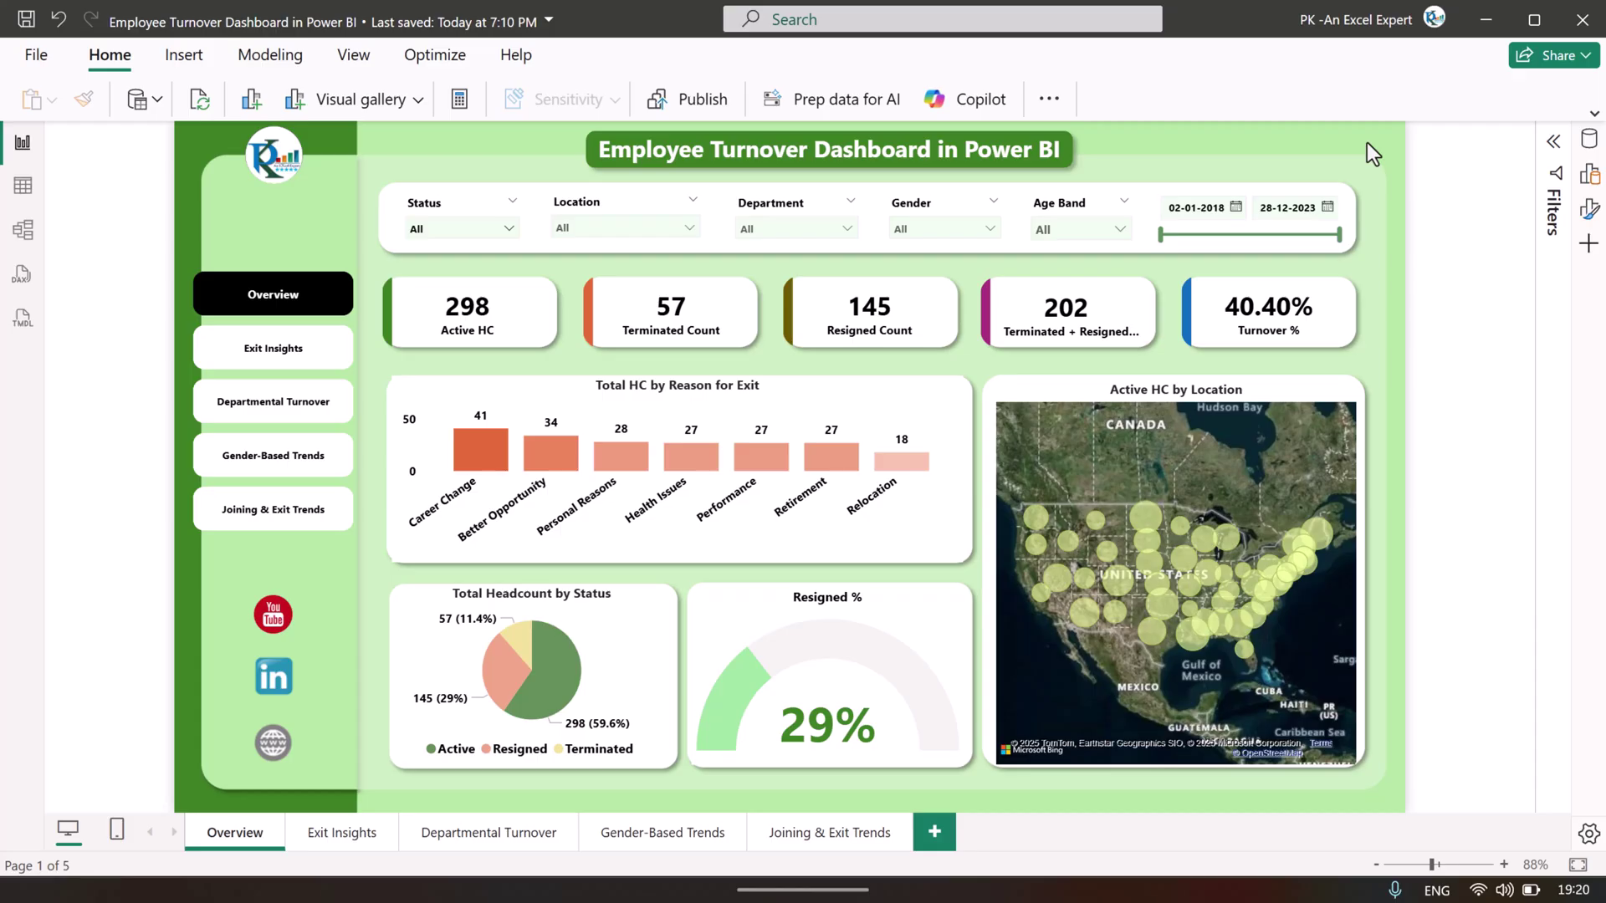
mouse_move(478, 438)
mouse_down()
mouse_move(780, 333)
mouse_move(789, 227)
mouse_move(871, 310)
mouse_move(412, 423)
mouse_move(472, 404)
mouse_move(476, 420)
mouse_up()
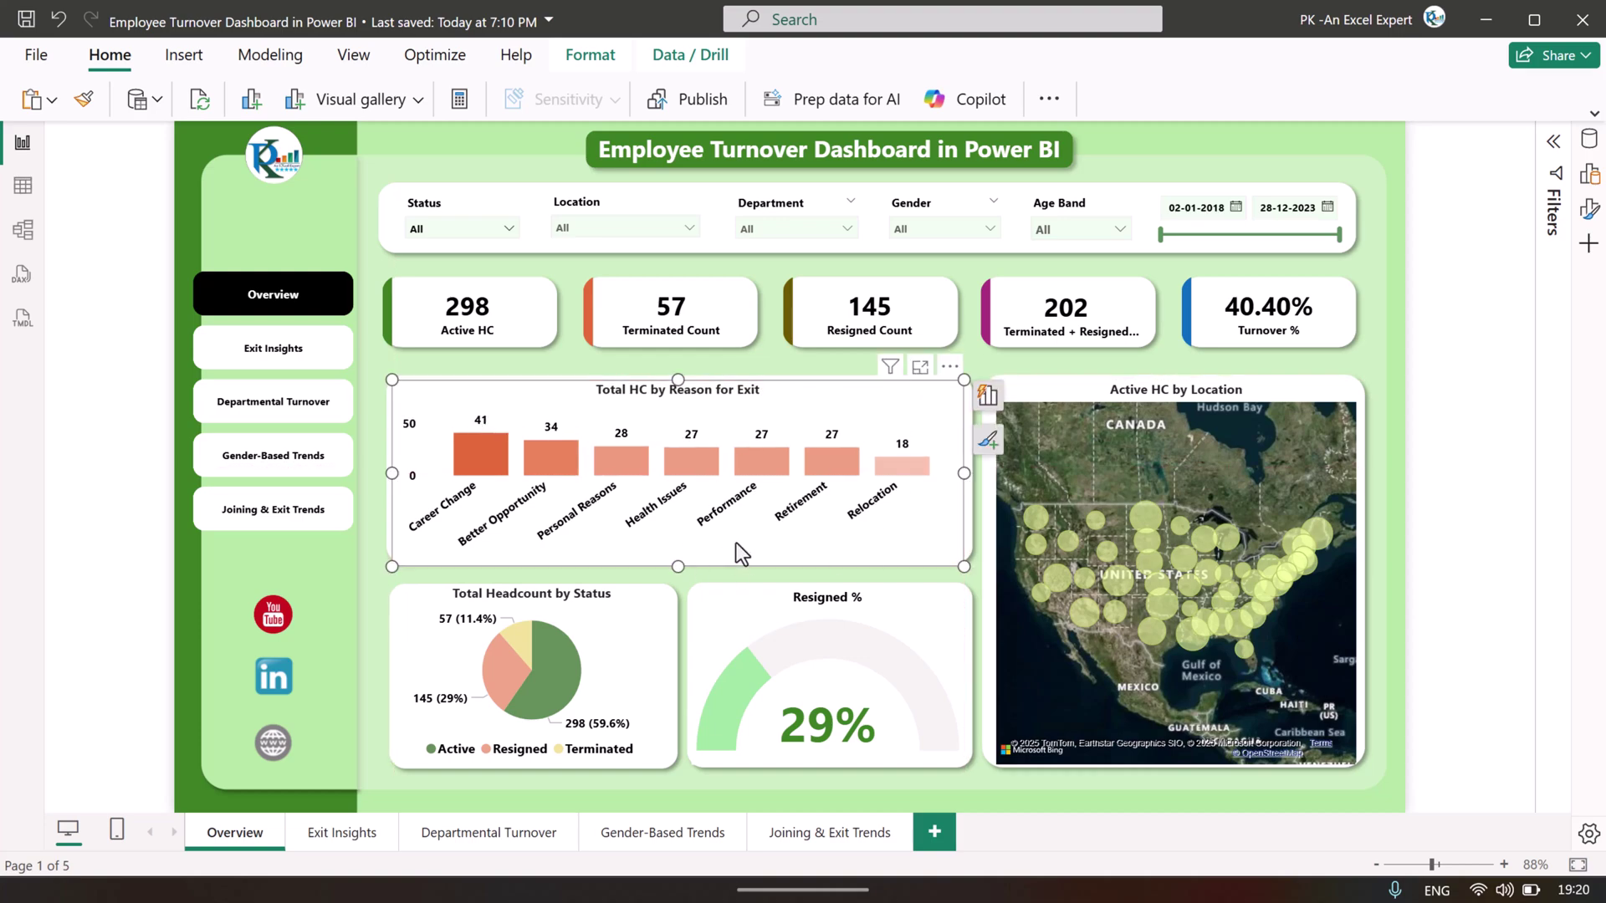
key(Up)
key(Up)
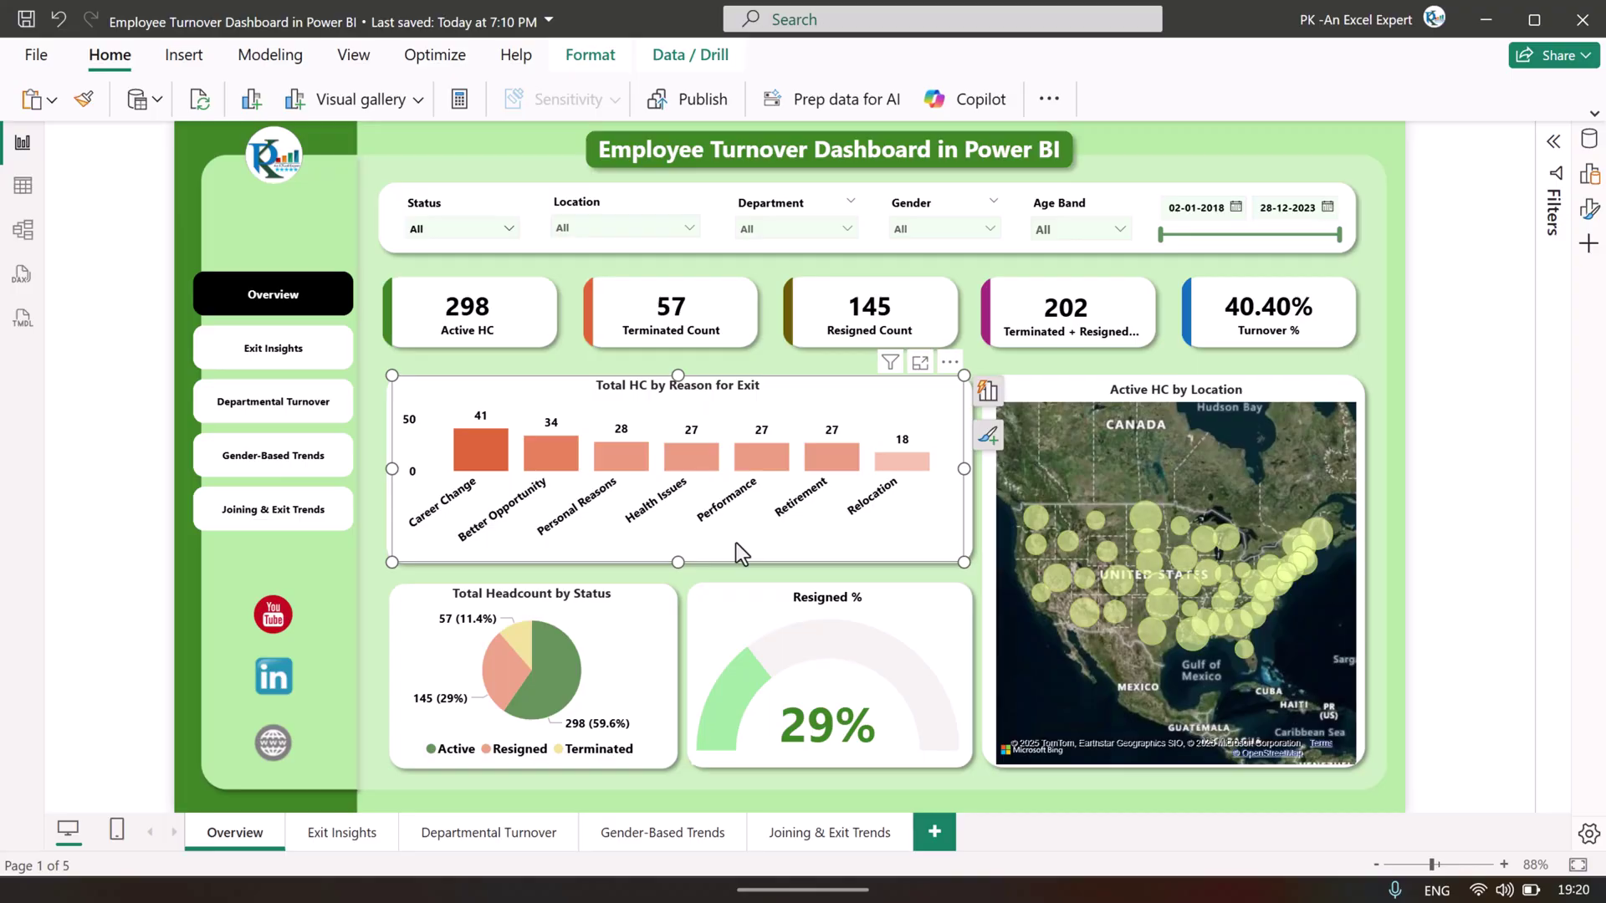
click(1458, 329)
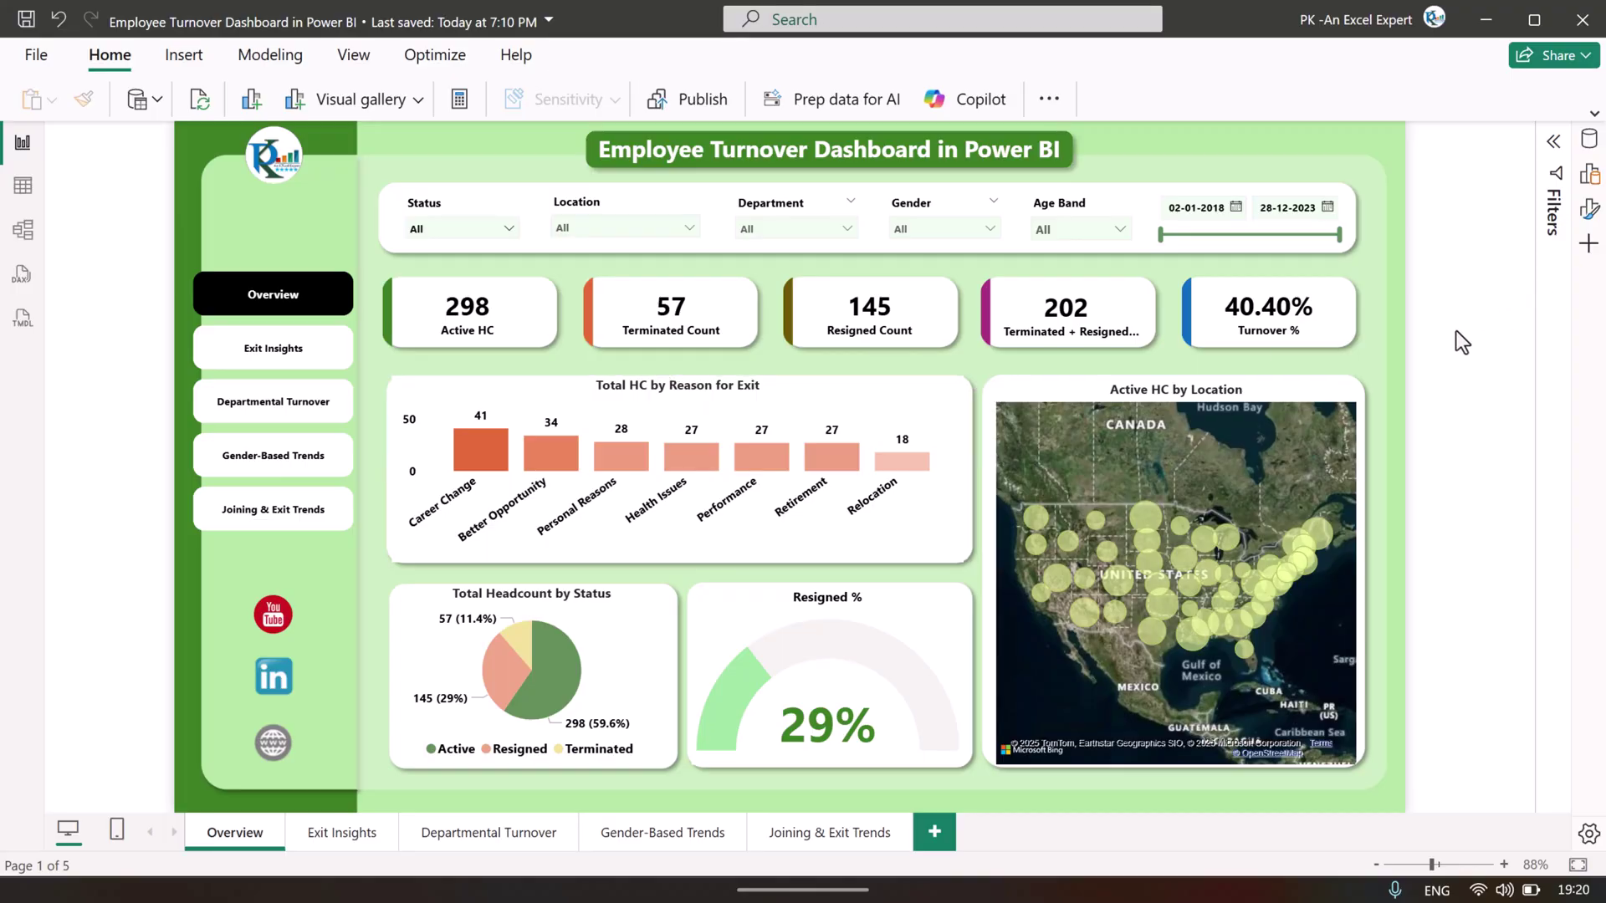
click(1589, 213)
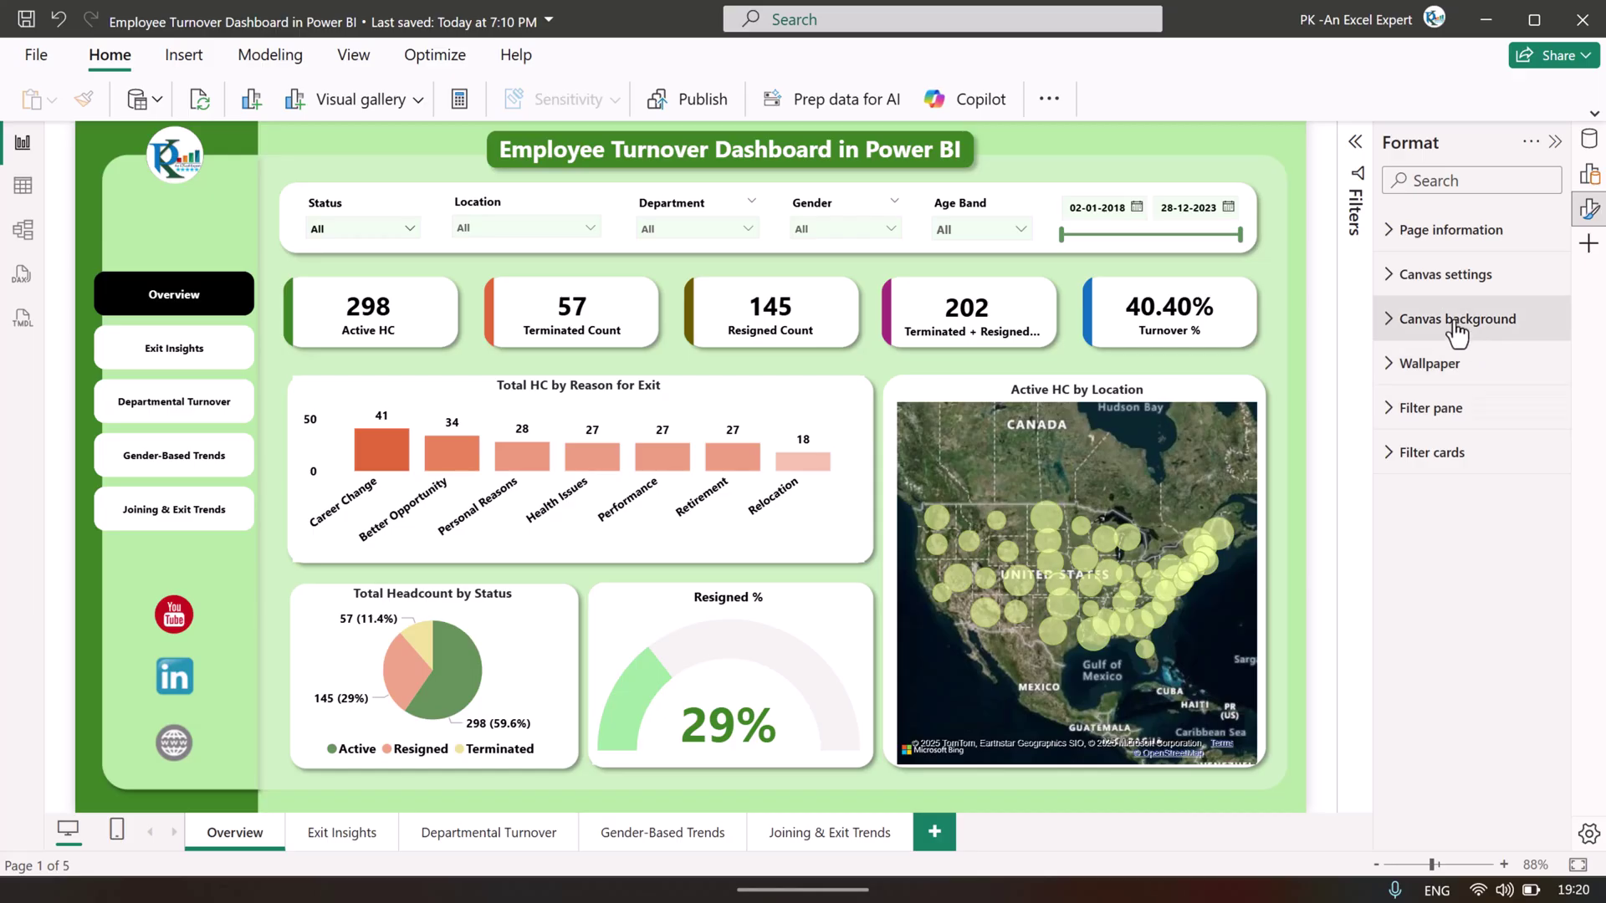
click(1430, 328)
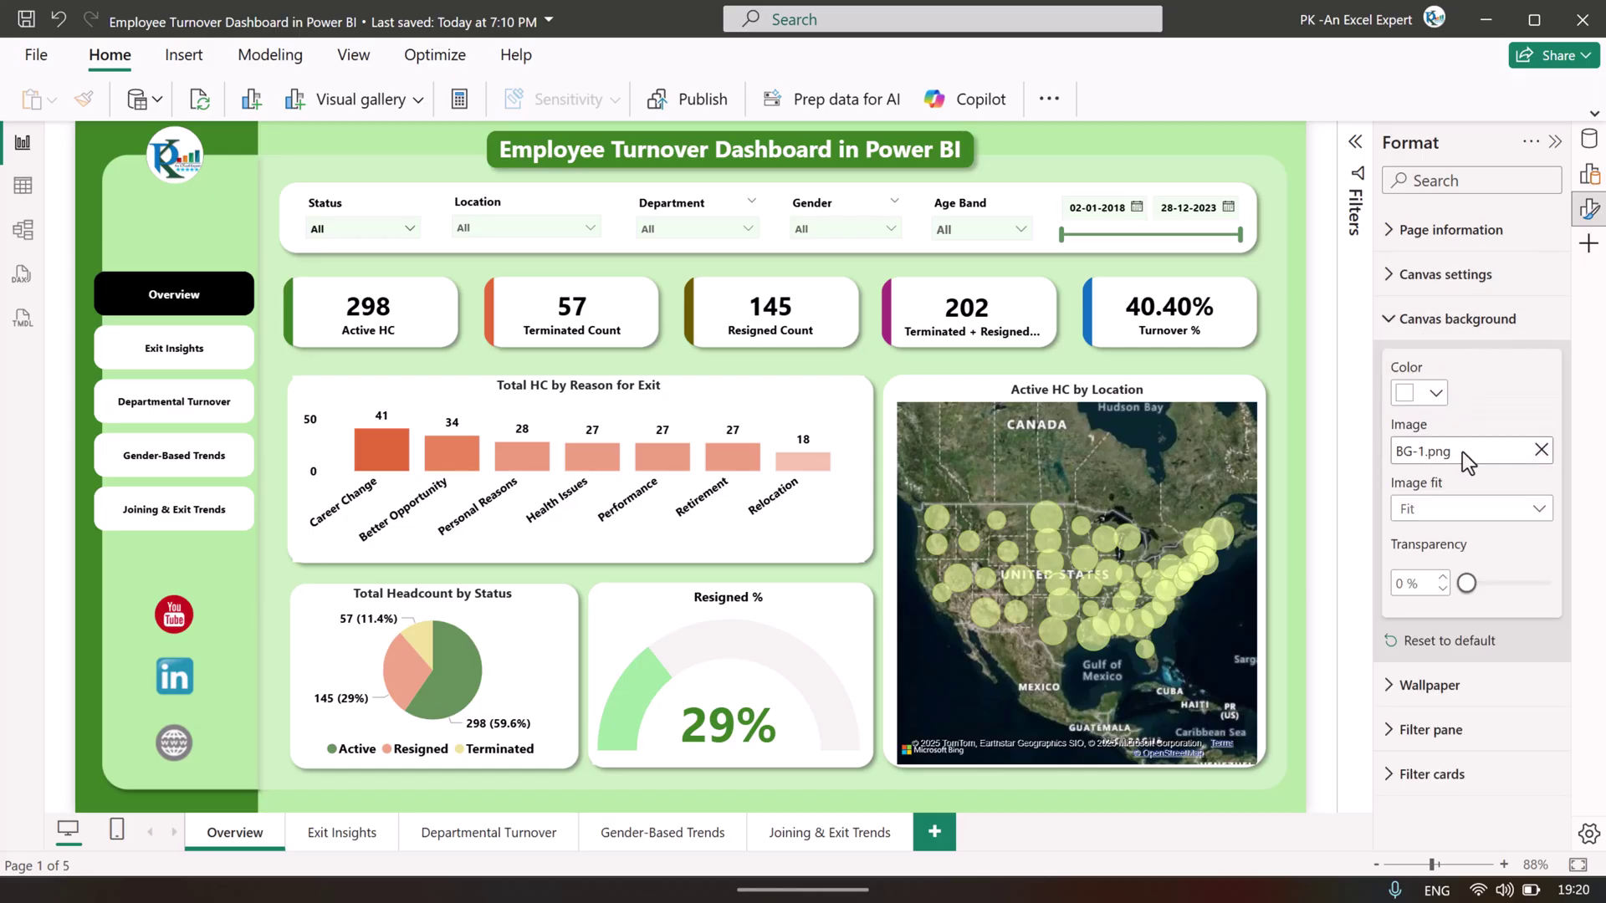
click(1451, 508)
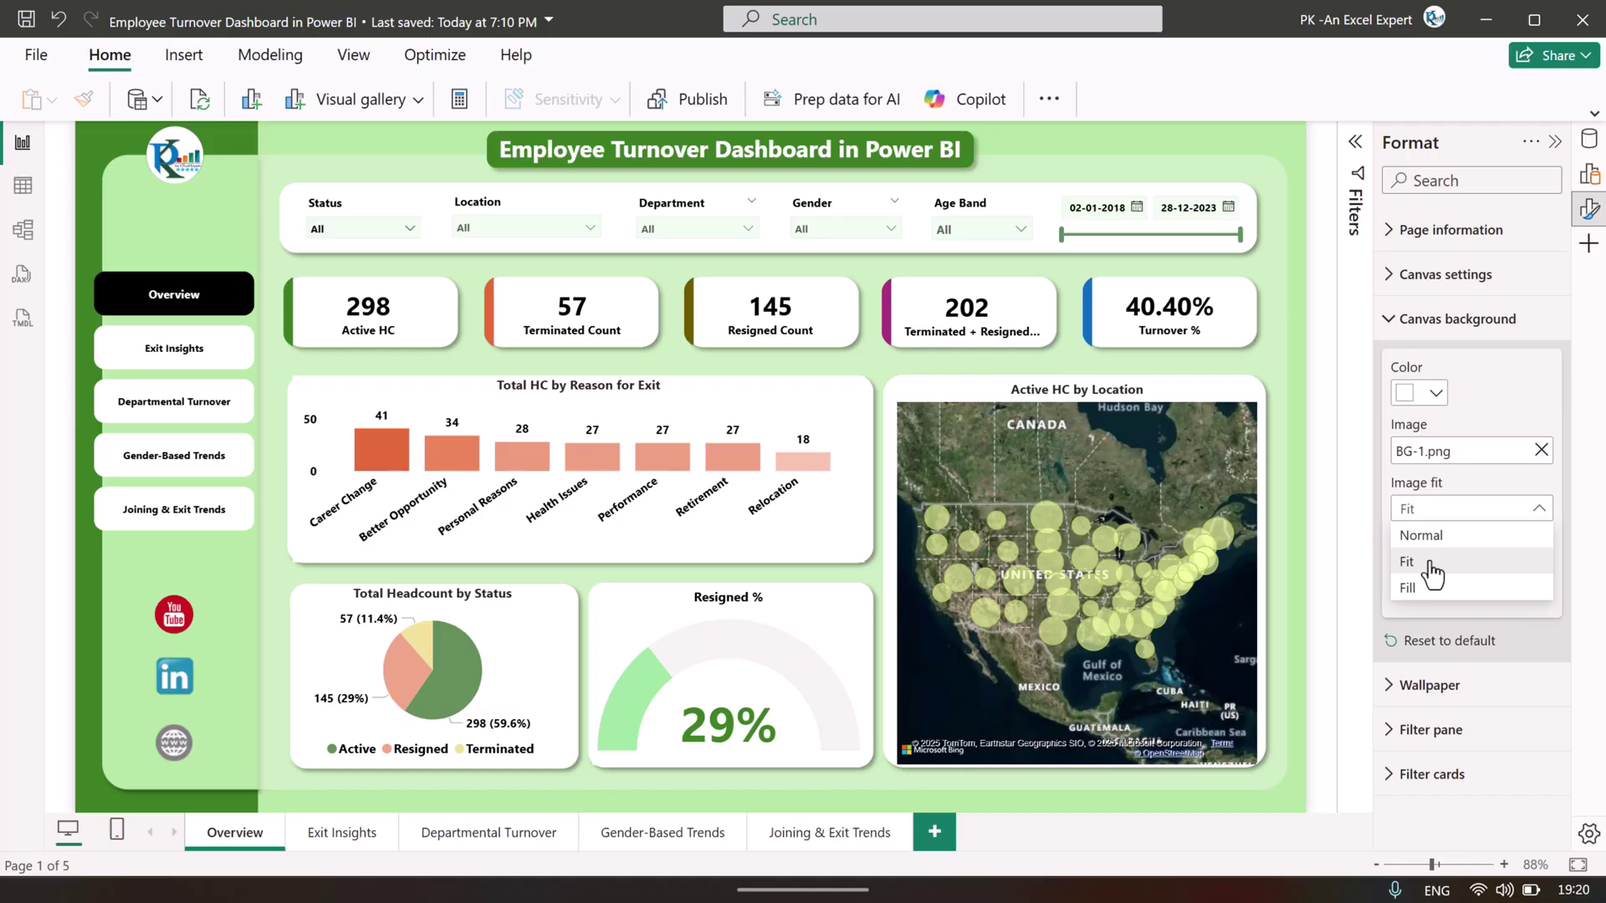
click(1430, 562)
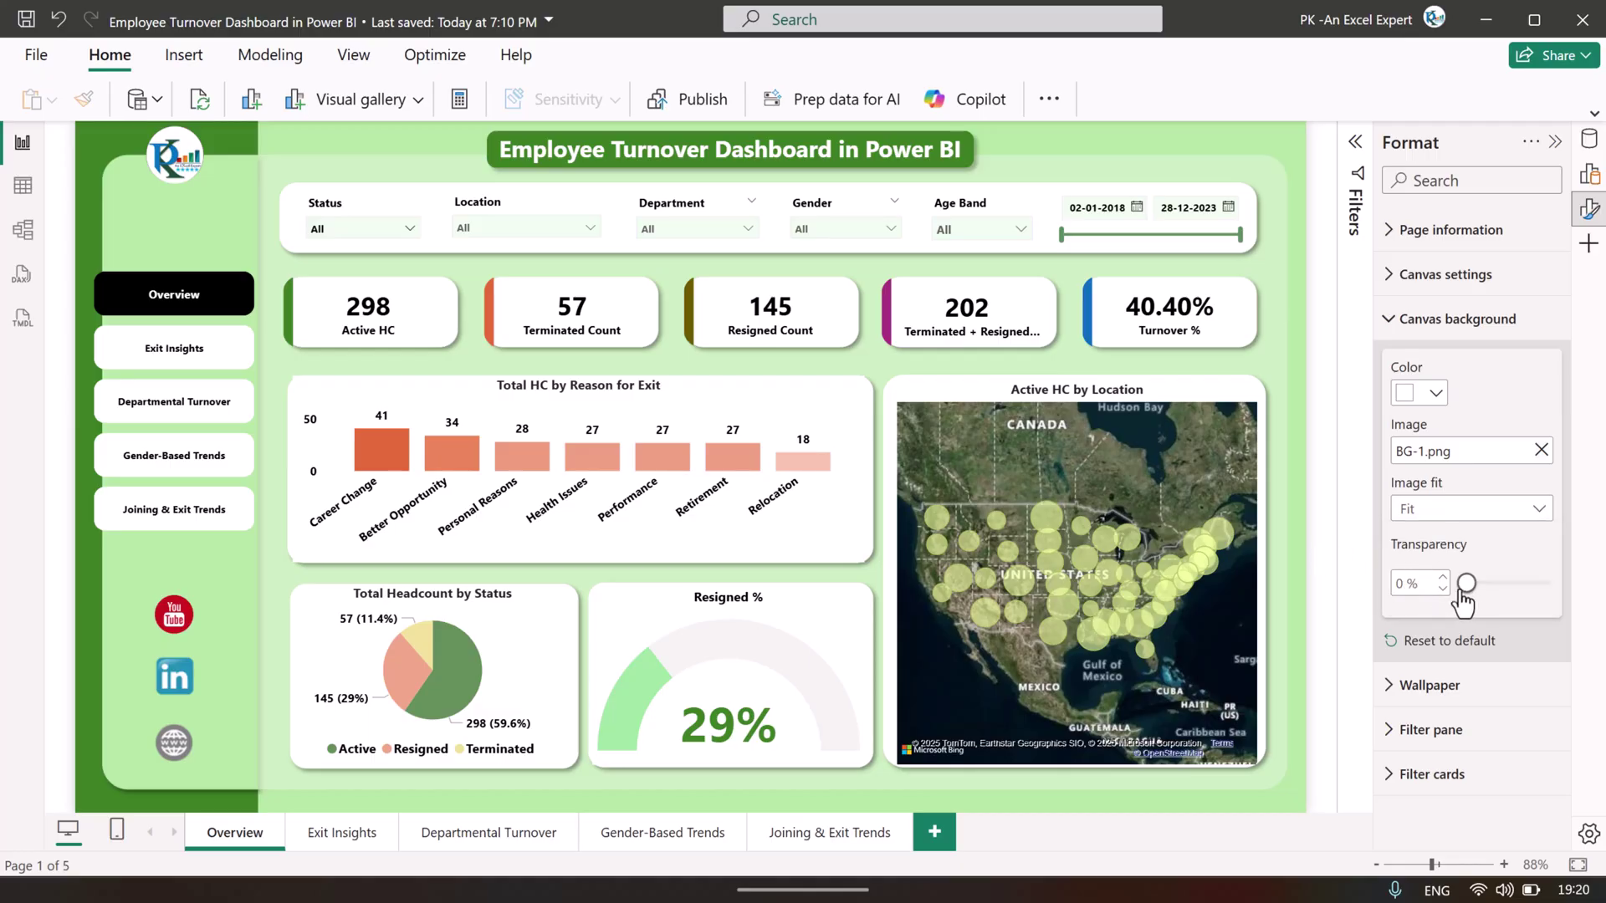